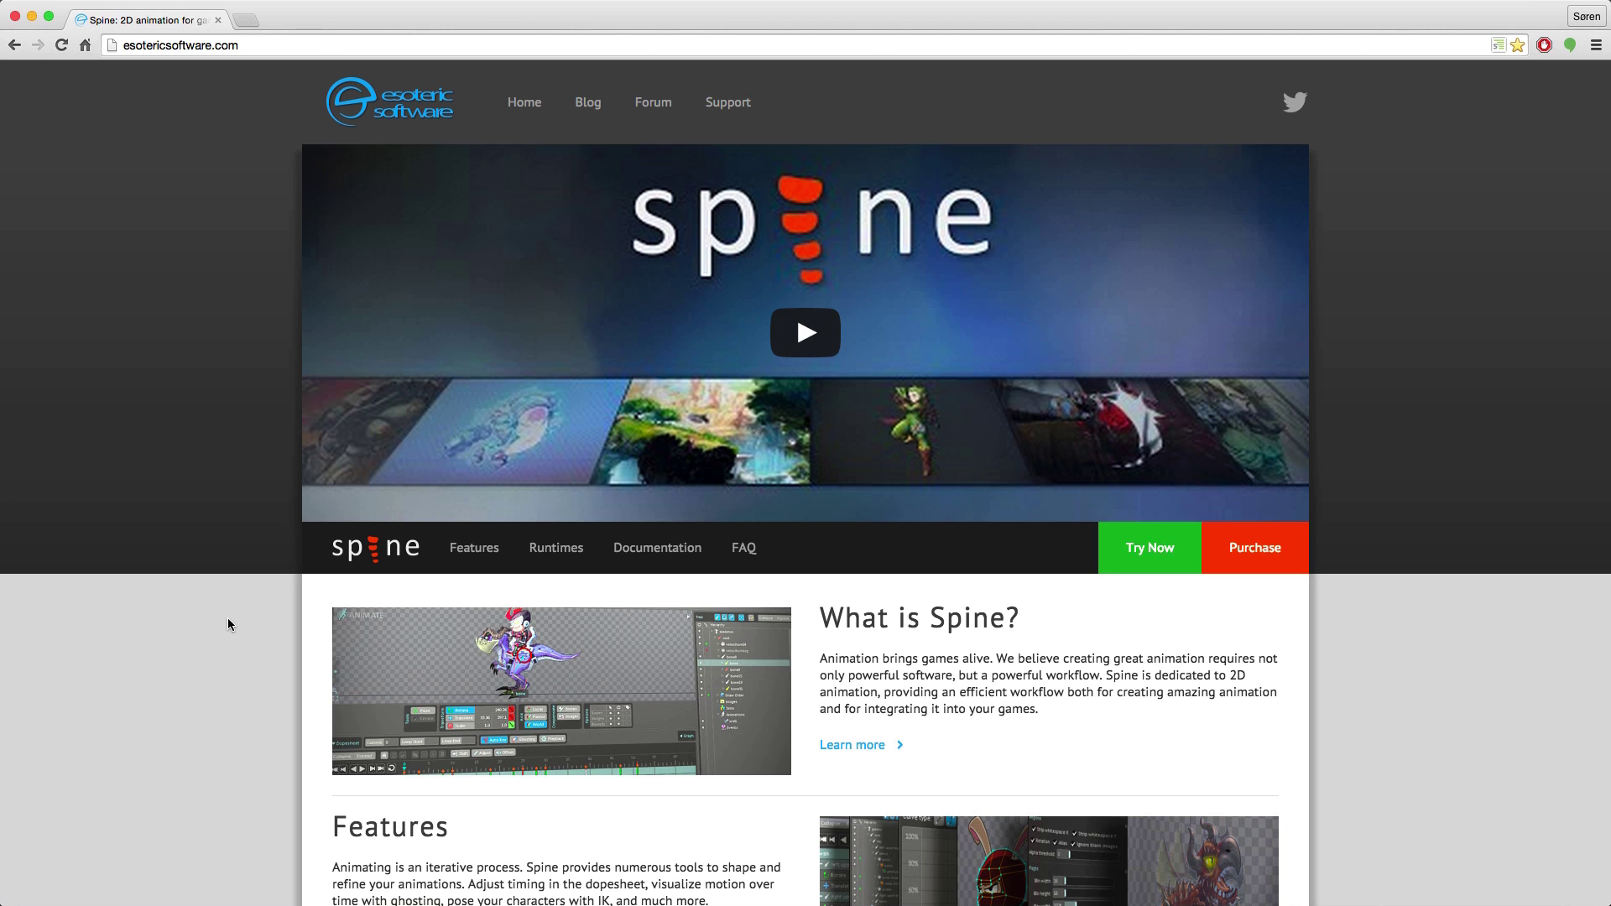
Visit the Spine Documentation and User Guide pages, then go to the trial download page.
click(655, 551)
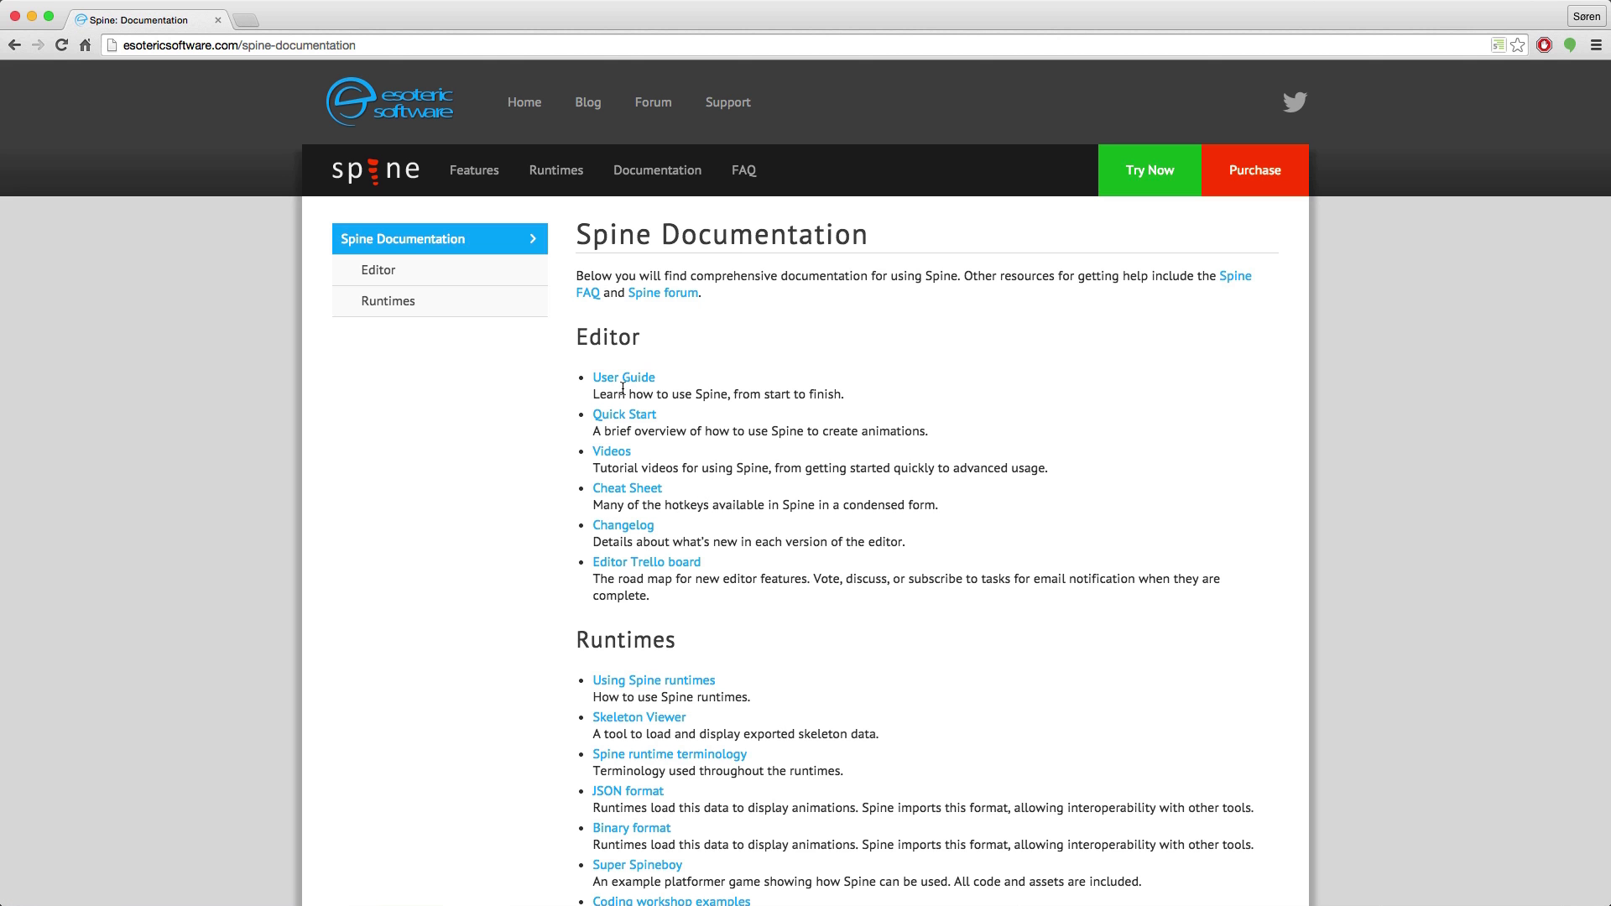
click(623, 377)
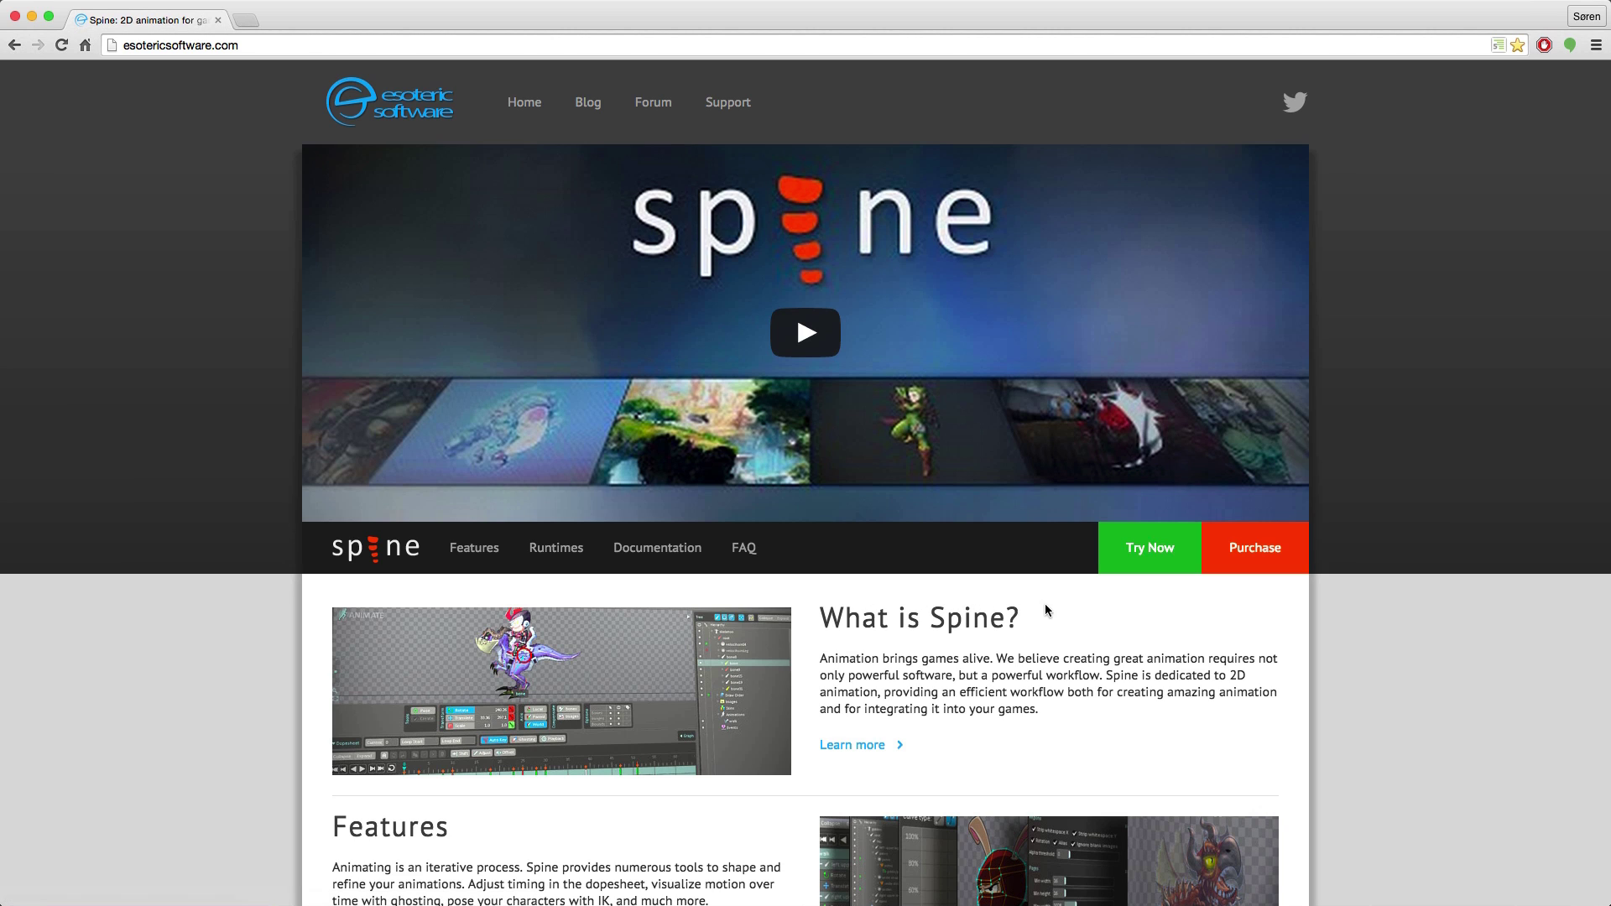
click(1148, 548)
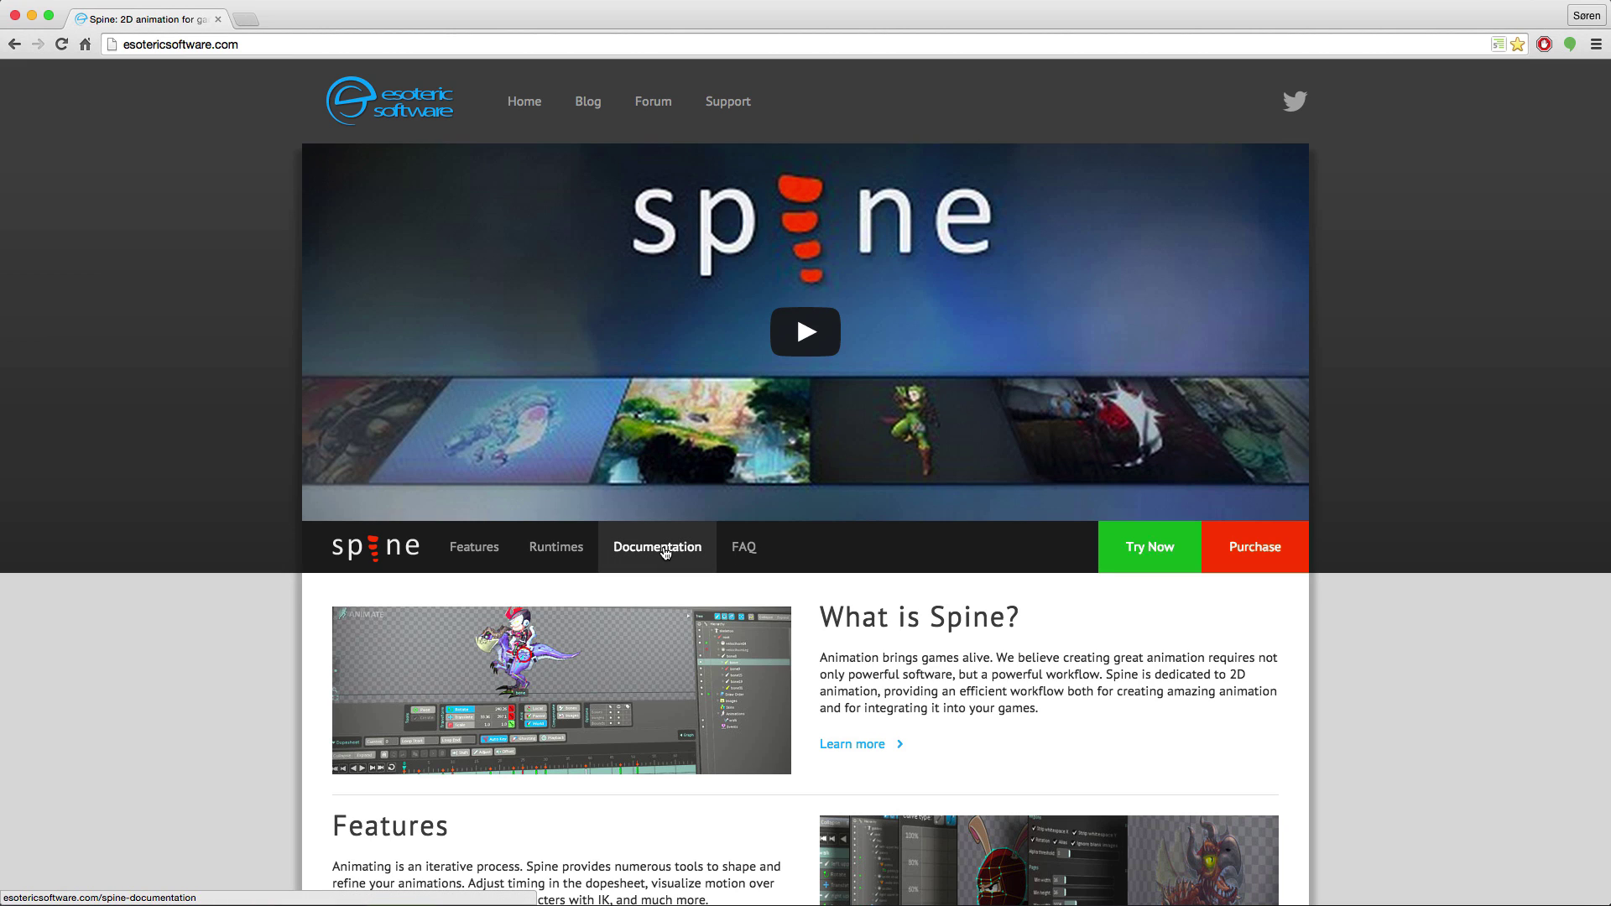
Open the Spine Documentation page listing User Guide, Changelog and Runtimes links.
click(665, 552)
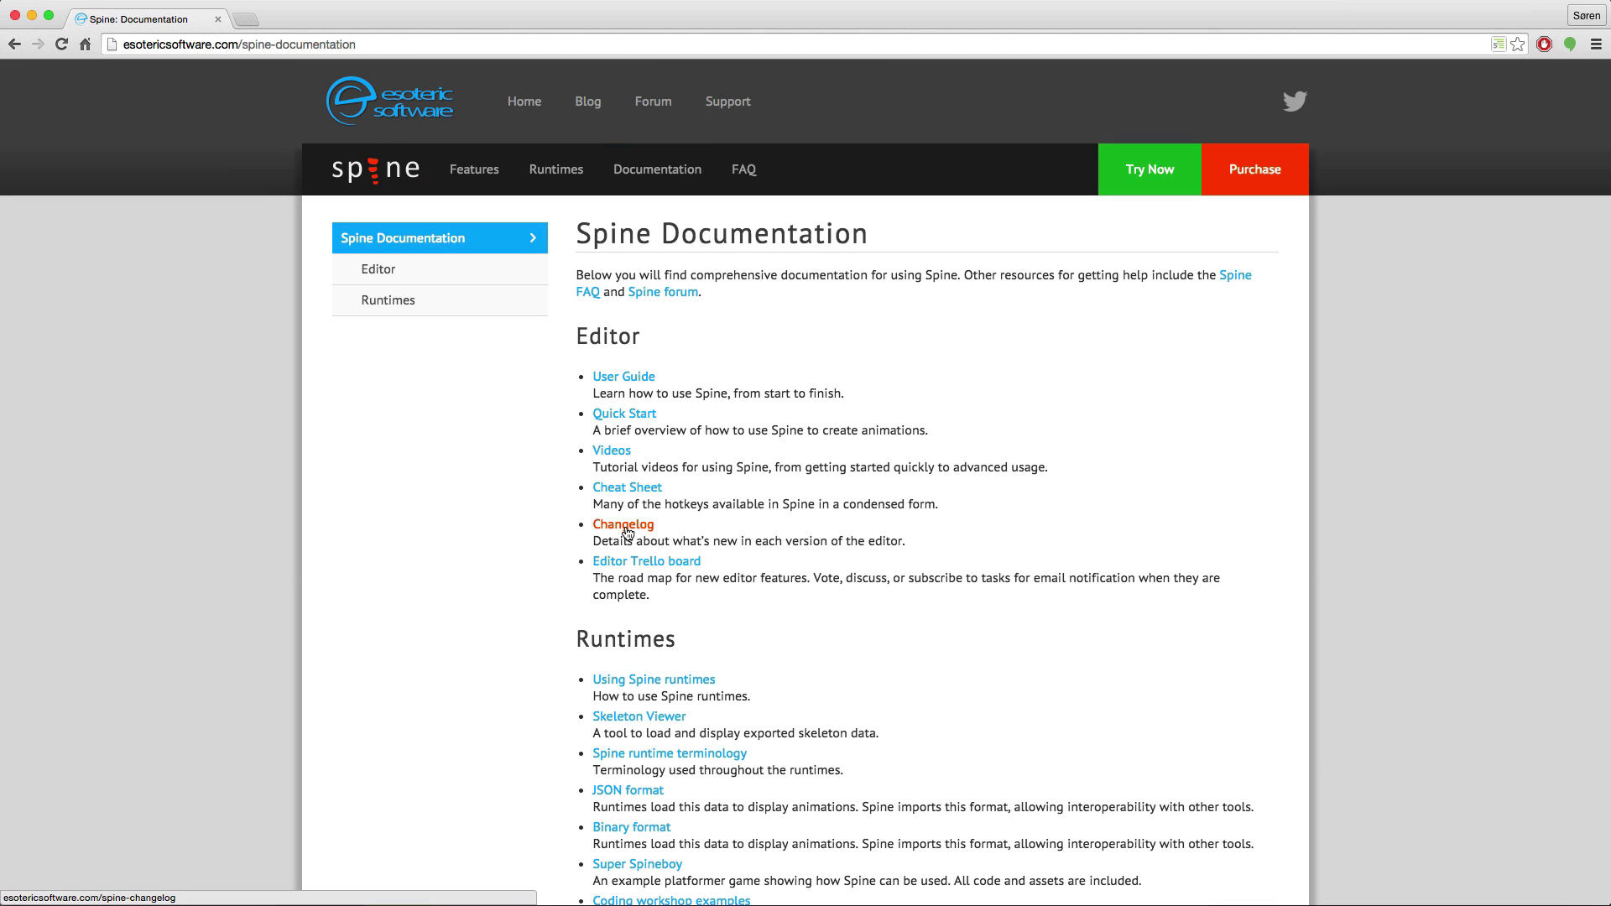
Open the Spine Changelog, then its archive of older release entries.
click(626, 528)
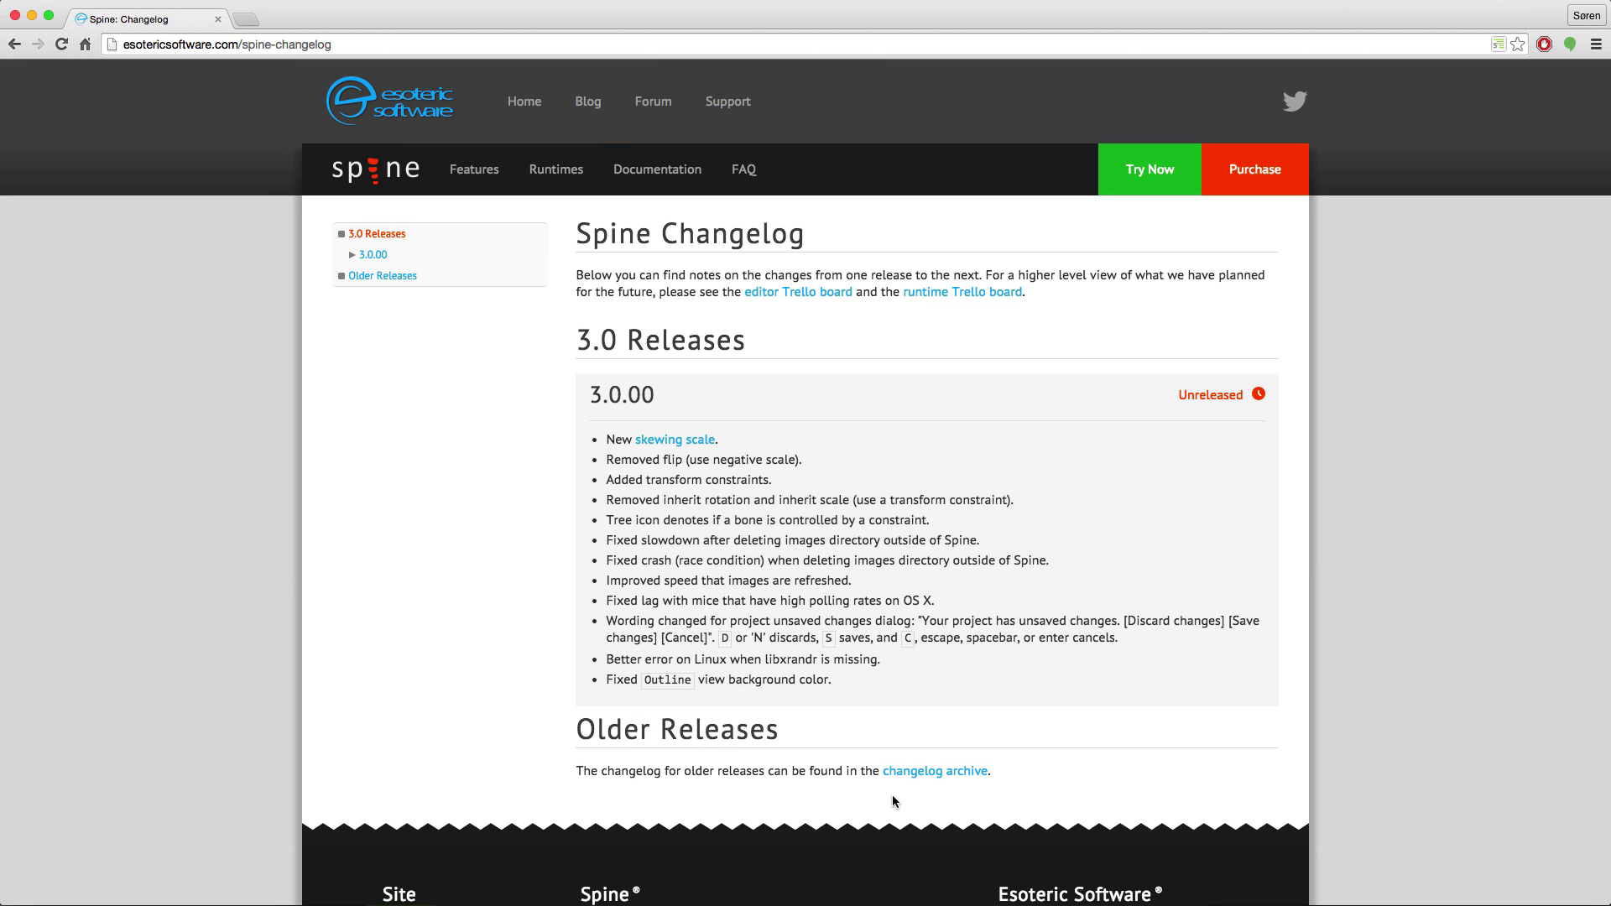
click(943, 775)
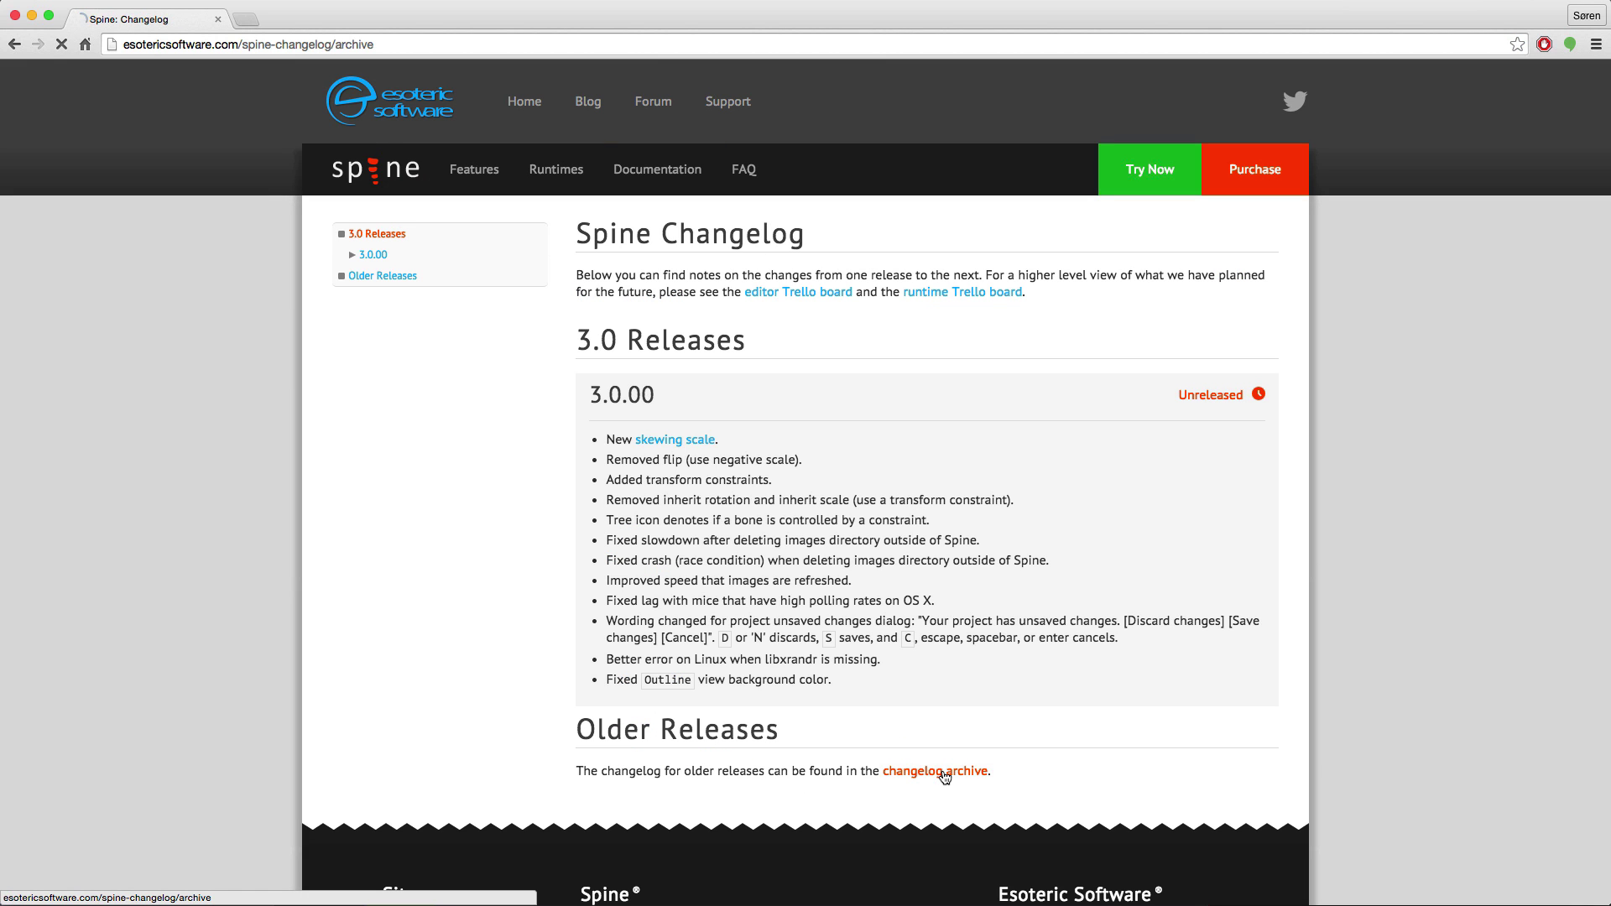
scroll(566, 604, down, 5)
scroll(534, 560, down, 3)
scroll(519, 574, down, 5)
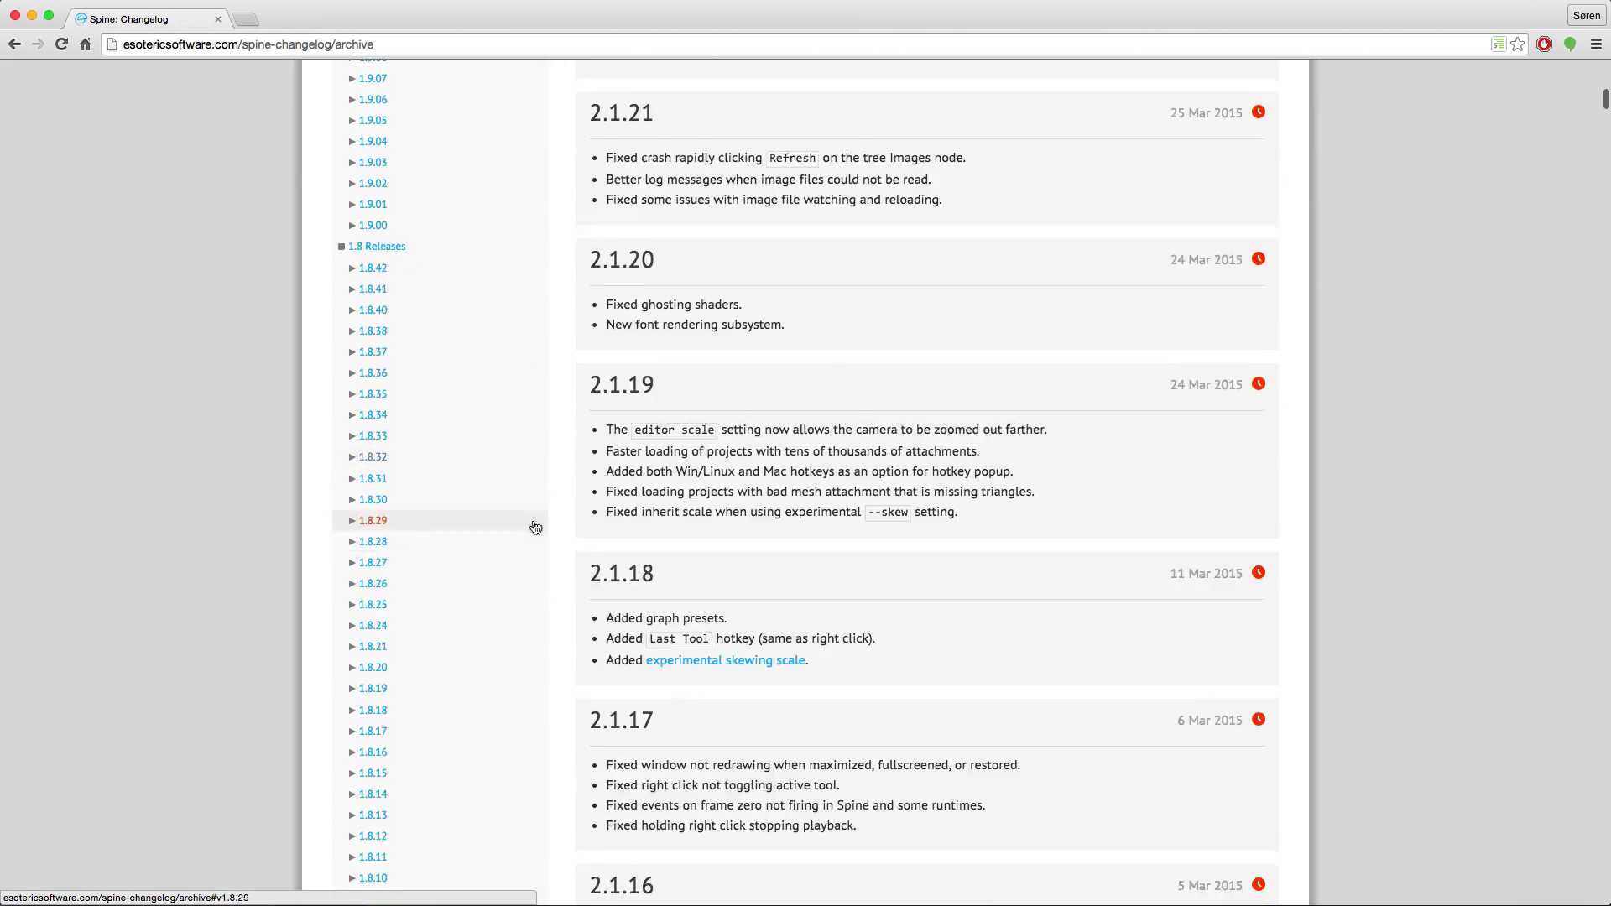
scroll(533, 529, up, 6)
scroll(522, 591, up, 6)
scroll(521, 590, up, 2)
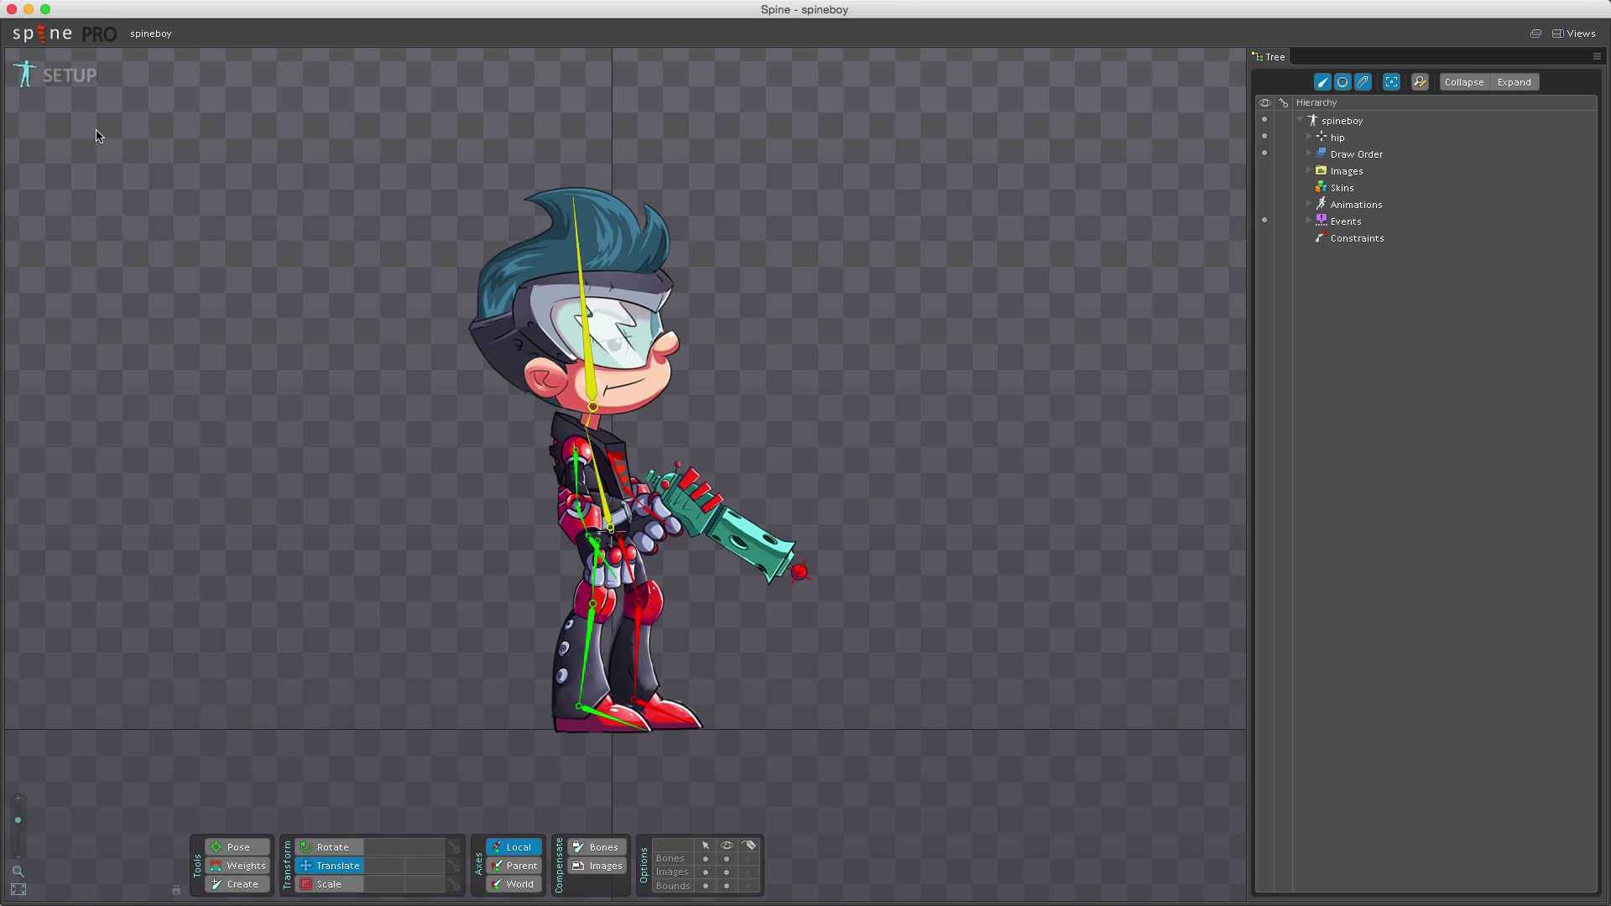
click(49, 39)
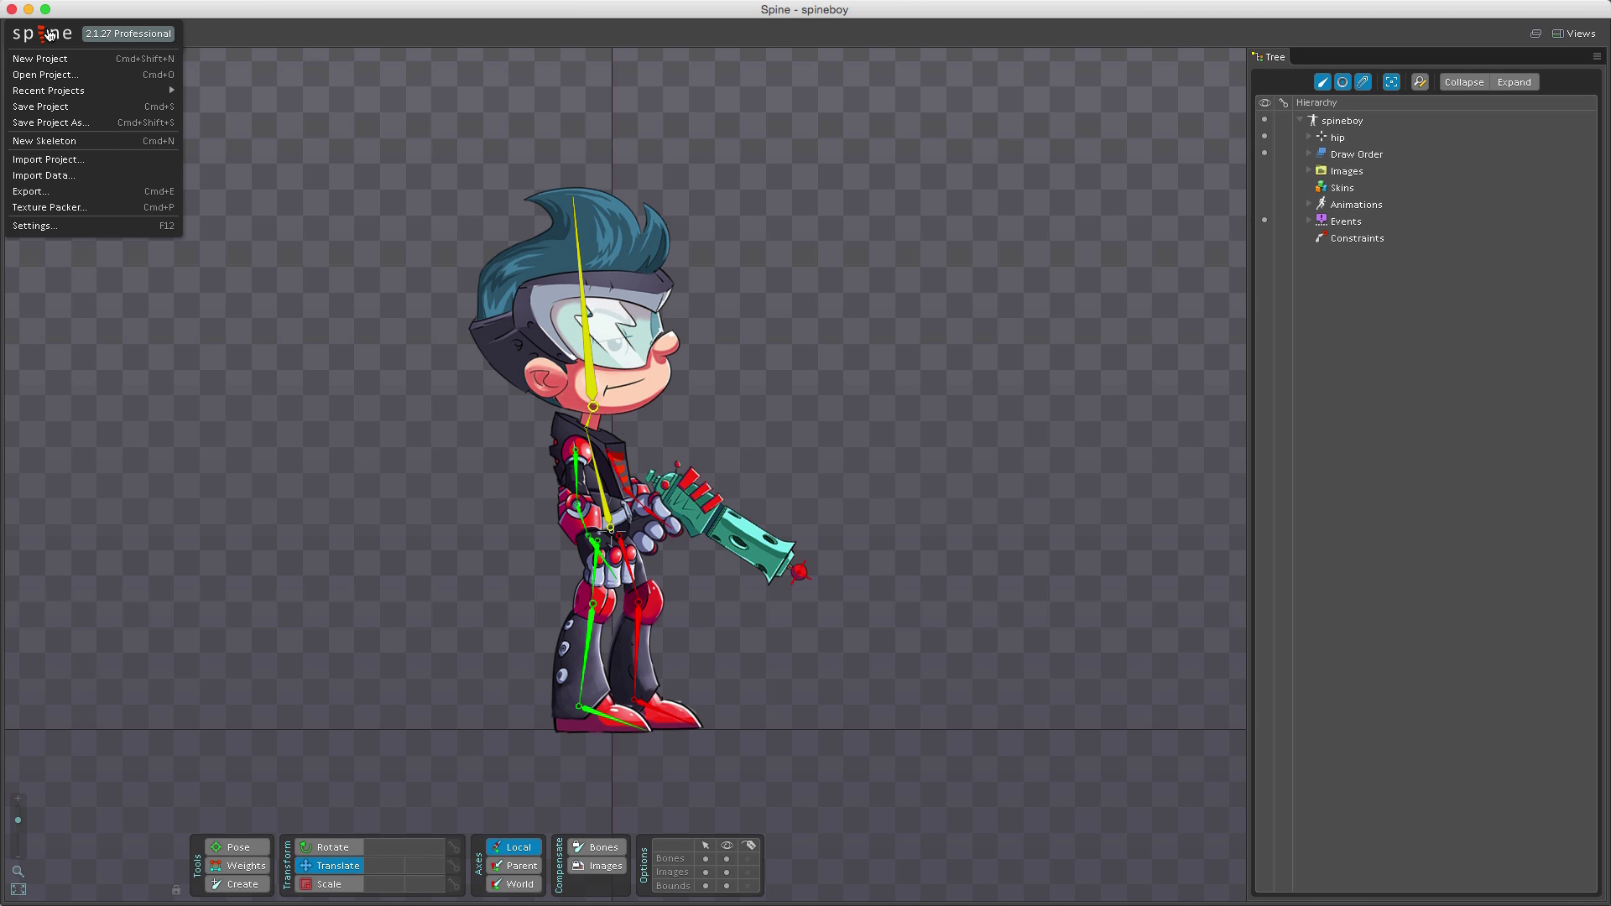
click(80, 80)
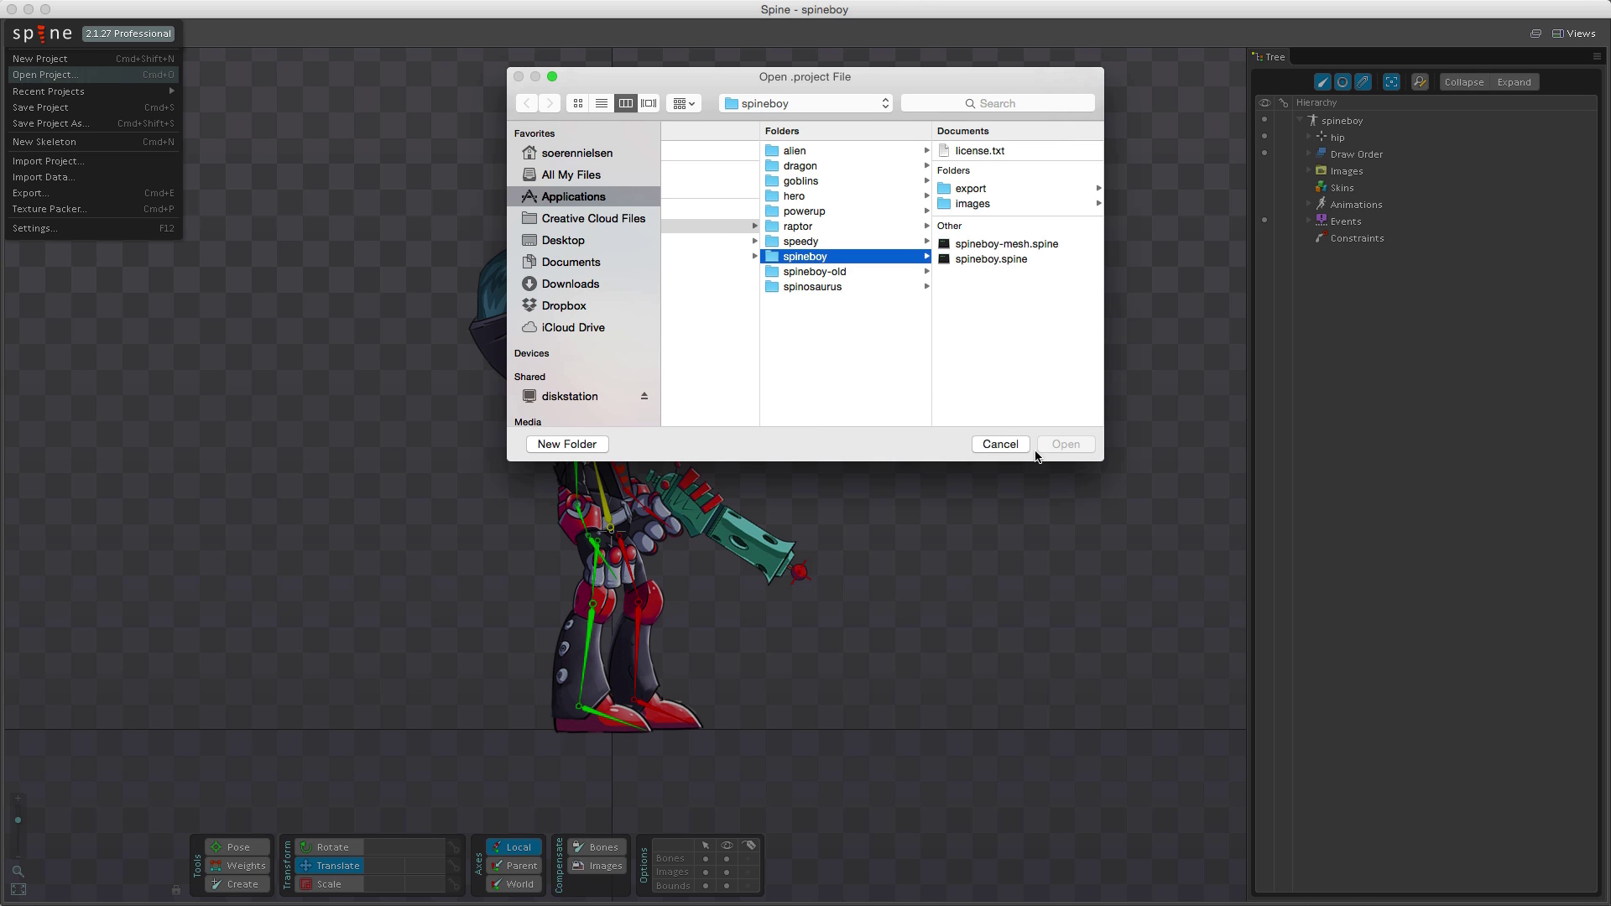
click(1001, 445)
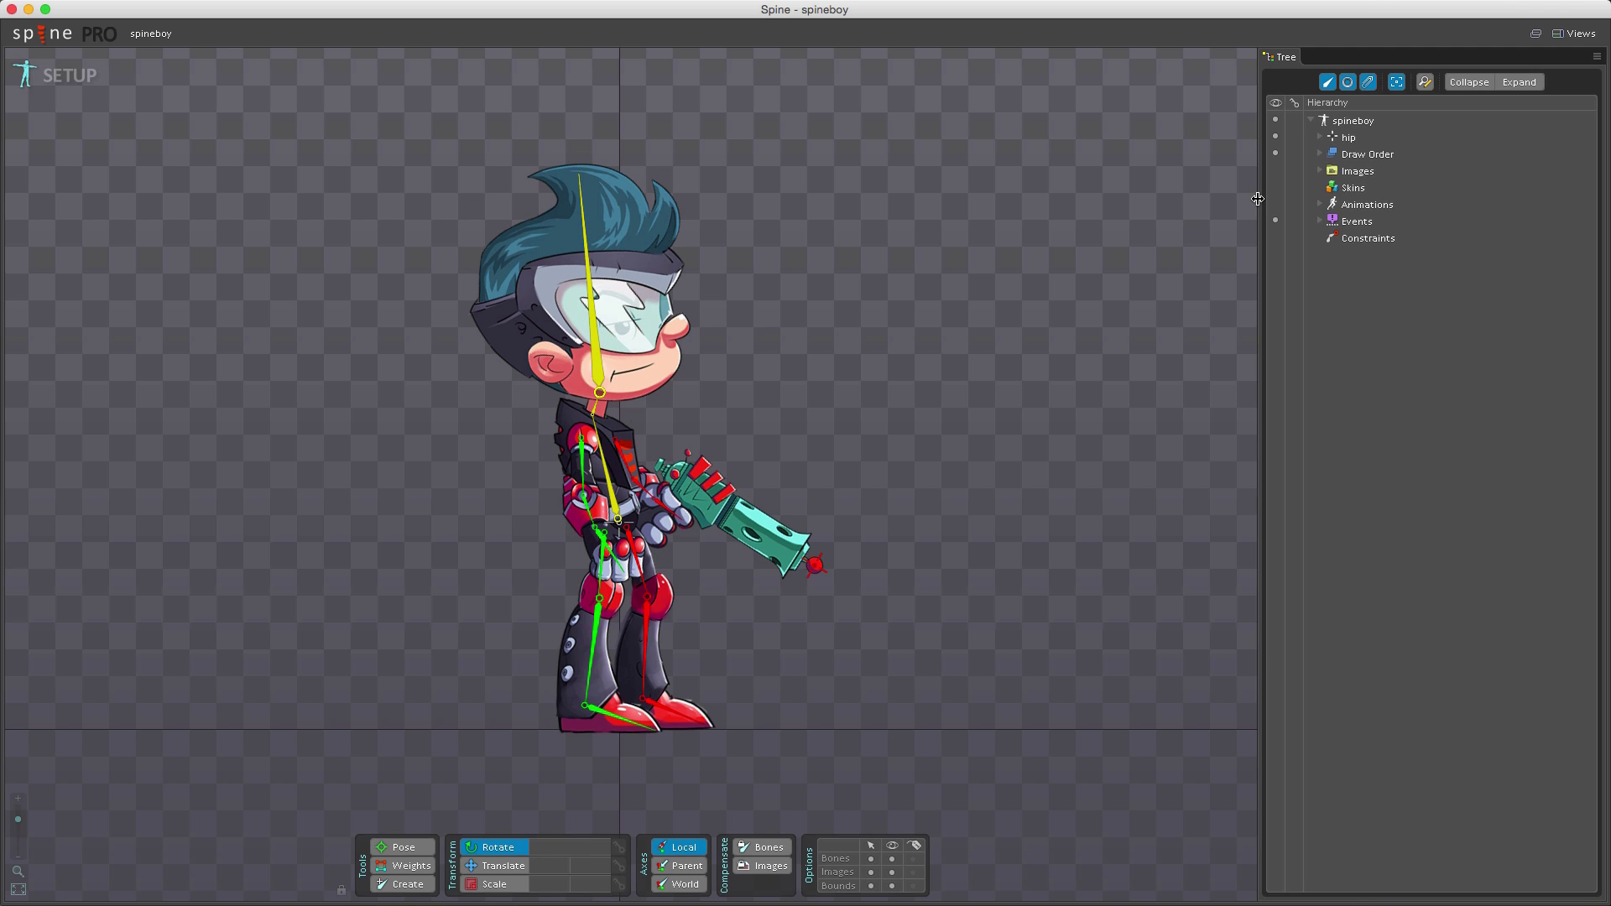
Move the Tree panel to the left dock and back right, then narrow it.
mouse_move(1256, 198)
mouse_down()
mouse_move(1133, 208)
mouse_move(1282, 212)
mouse_move(1245, 218)
mouse_move(1275, 119)
mouse_up()
mouse_move(1290, 59)
mouse_down()
mouse_move(1134, 119)
mouse_move(365, 126)
mouse_move(148, 217)
mouse_move(143, 322)
mouse_up()
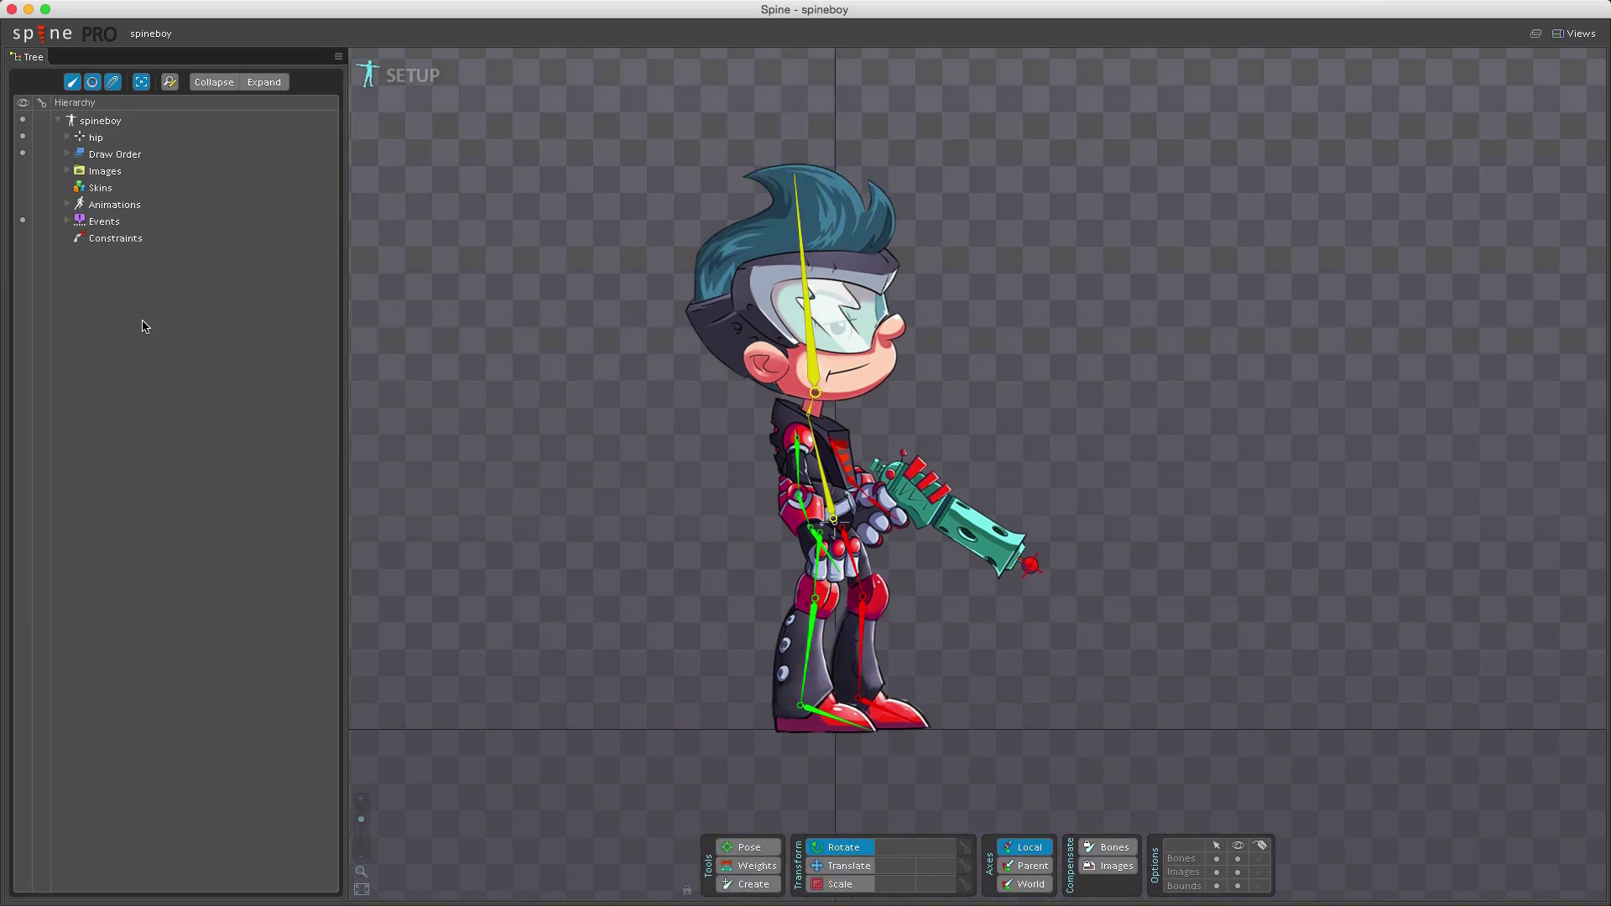
mouse_move(28, 57)
mouse_down()
mouse_move(627, 170)
mouse_move(898, 126)
mouse_up()
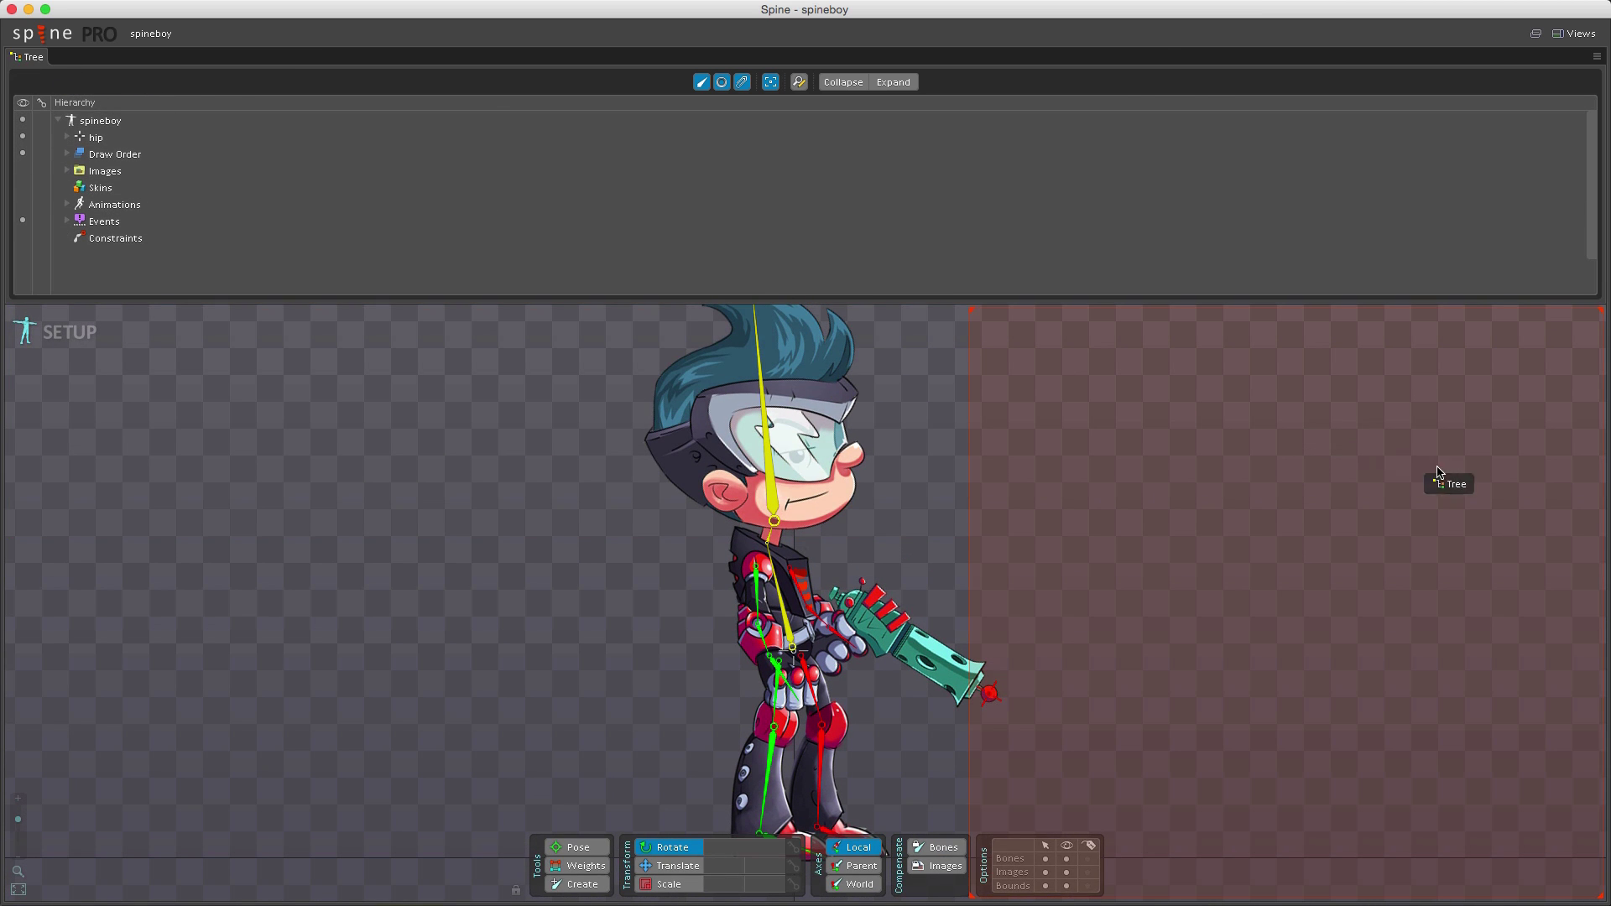
drag(533, 224, 1435, 472)
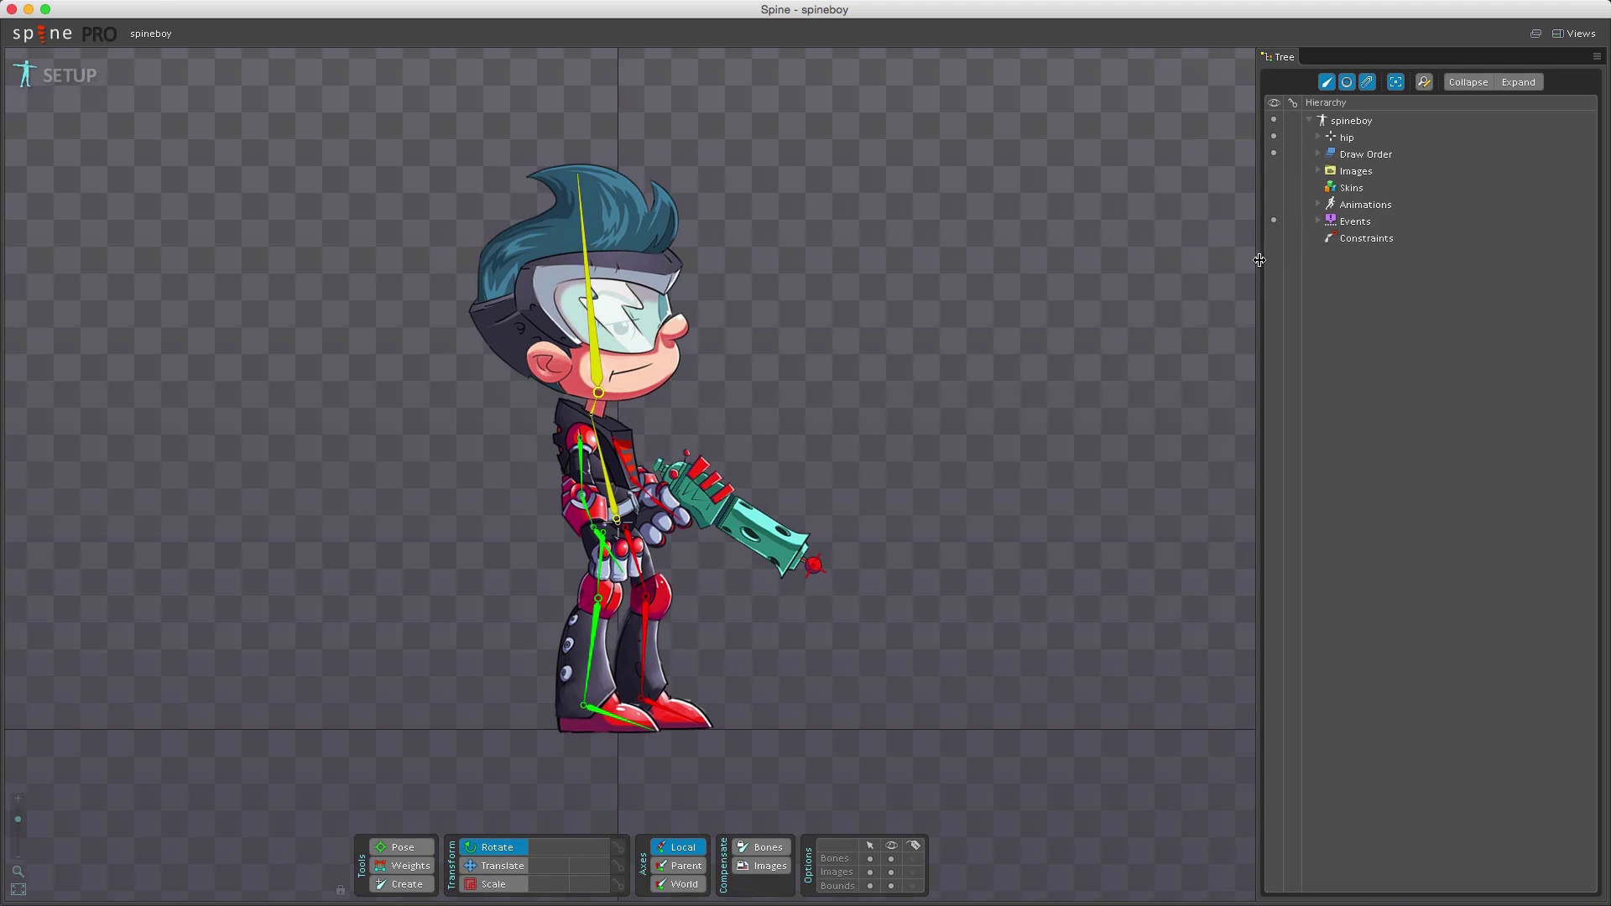
drag(1125, 252, 1272, 258)
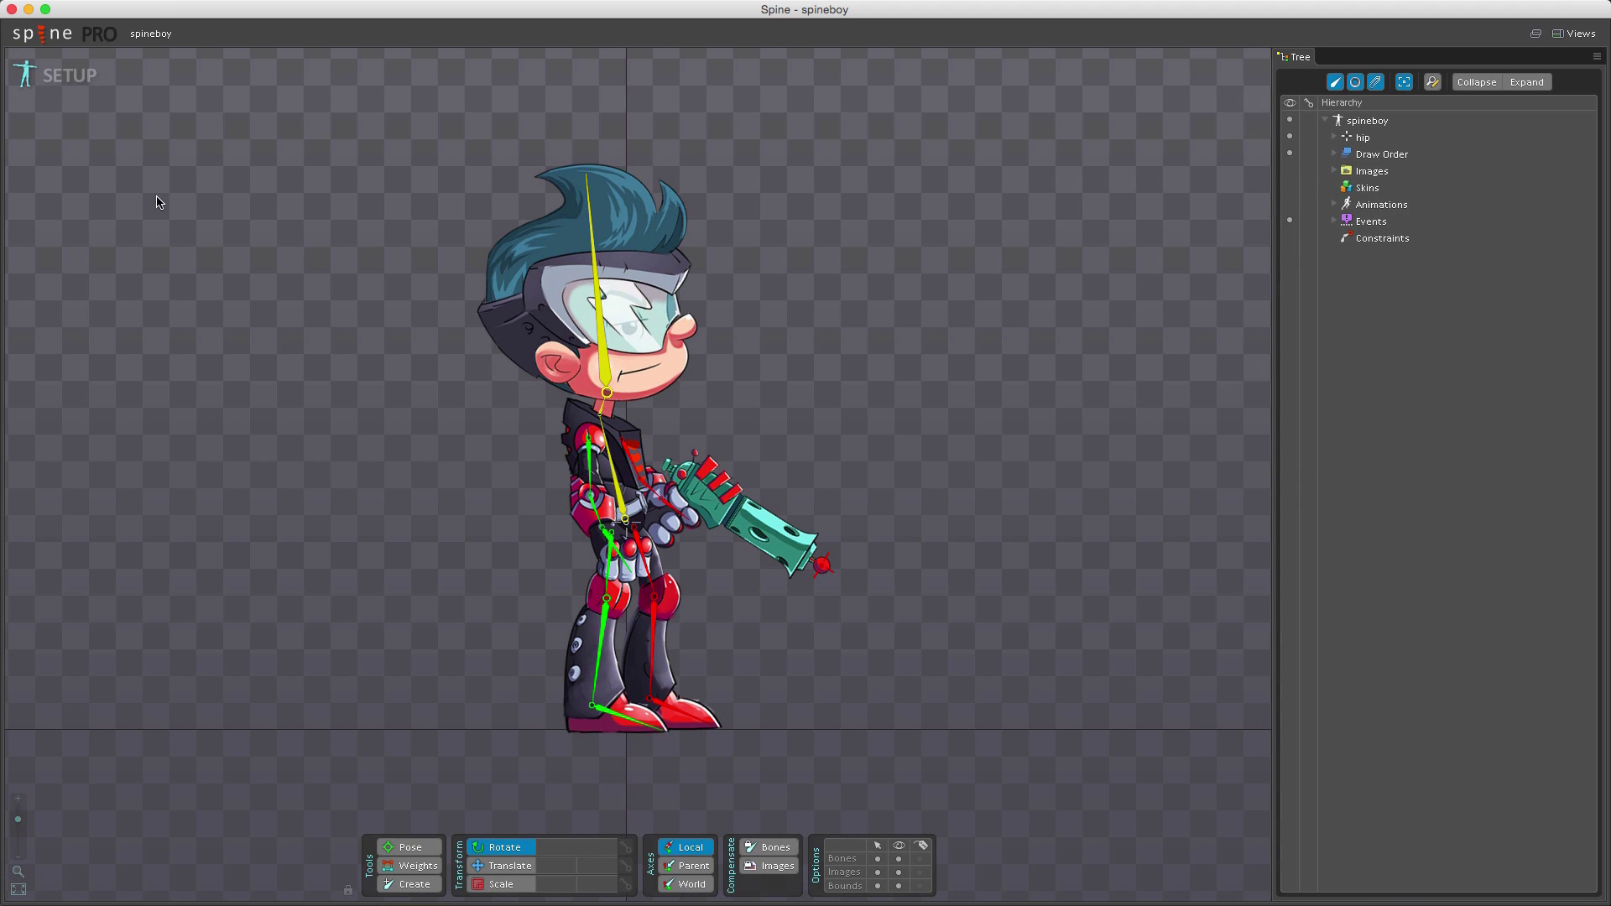
click(44, 39)
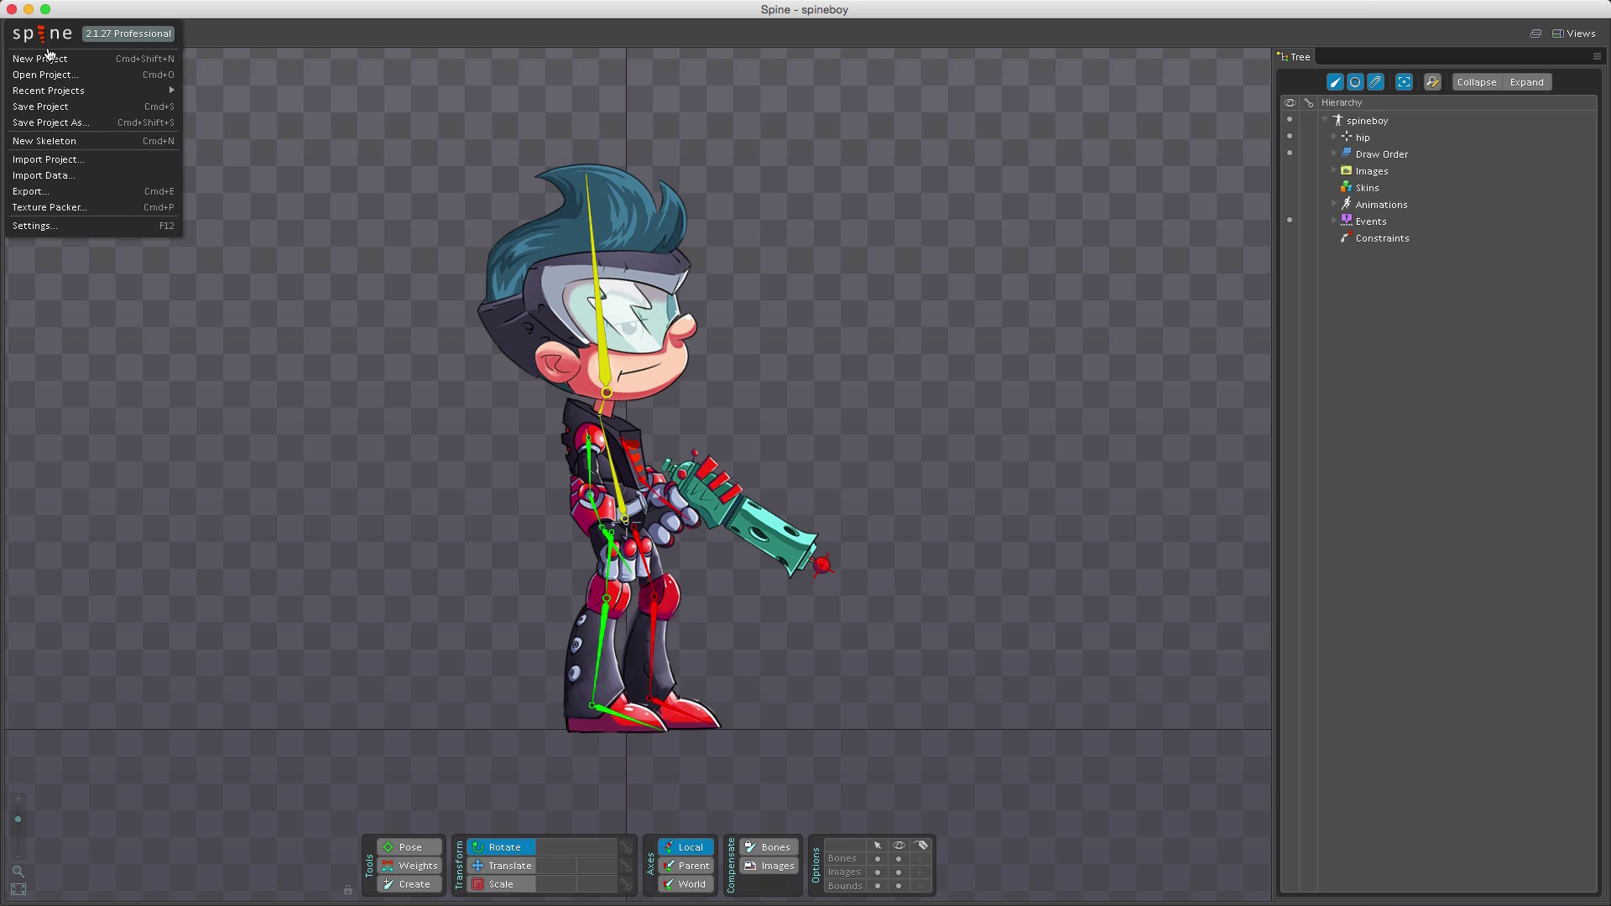
mouse_move(47, 92)
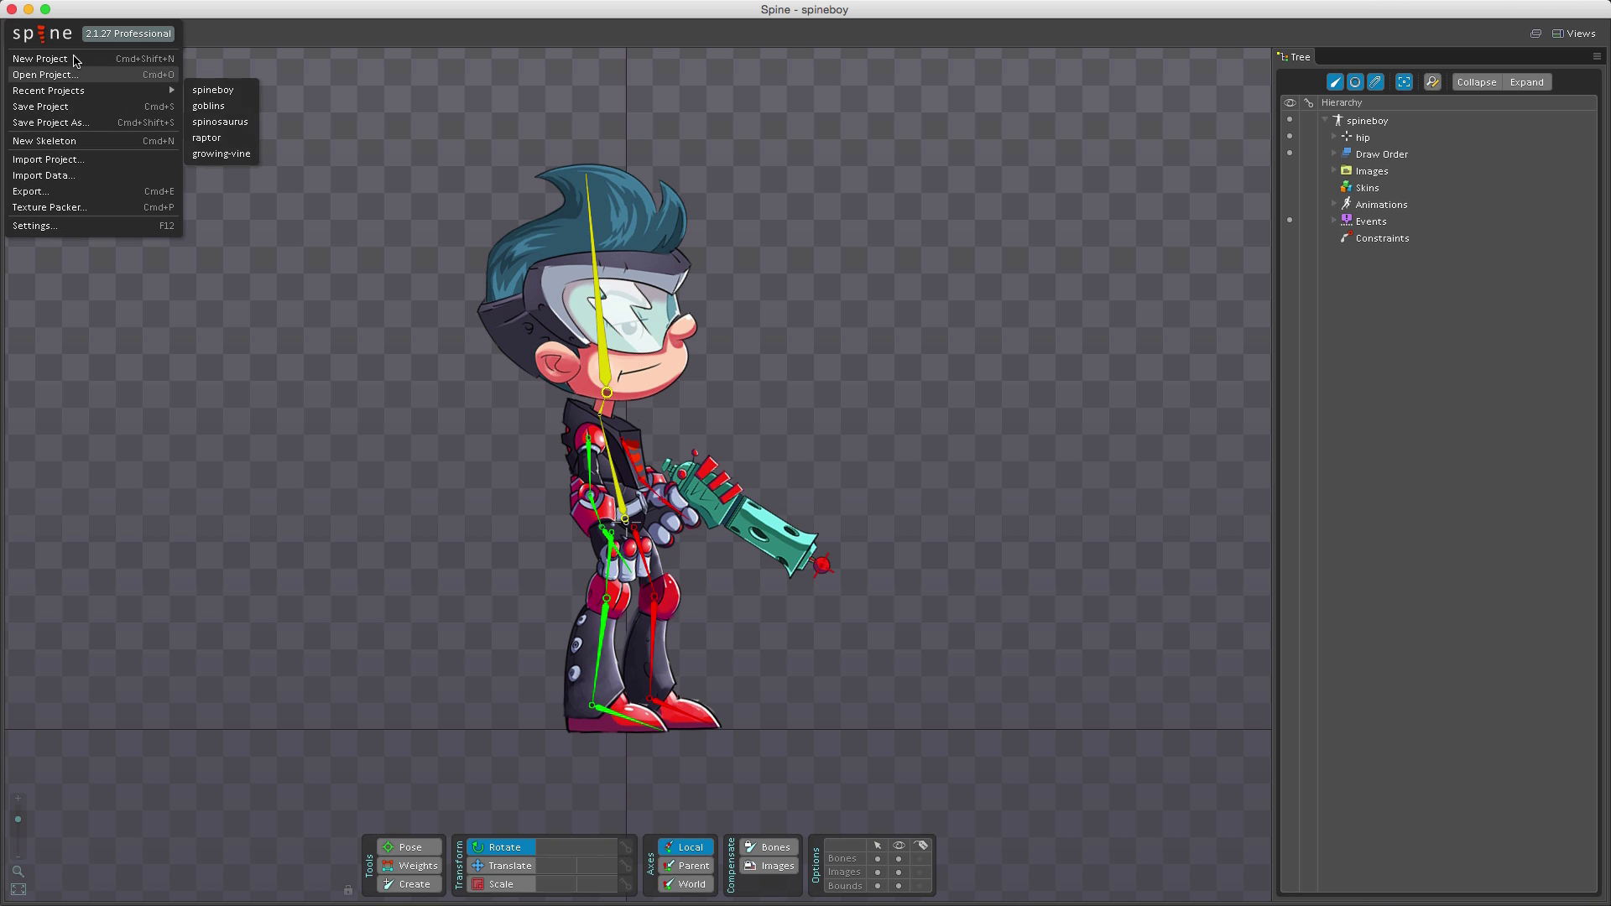
click(387, 460)
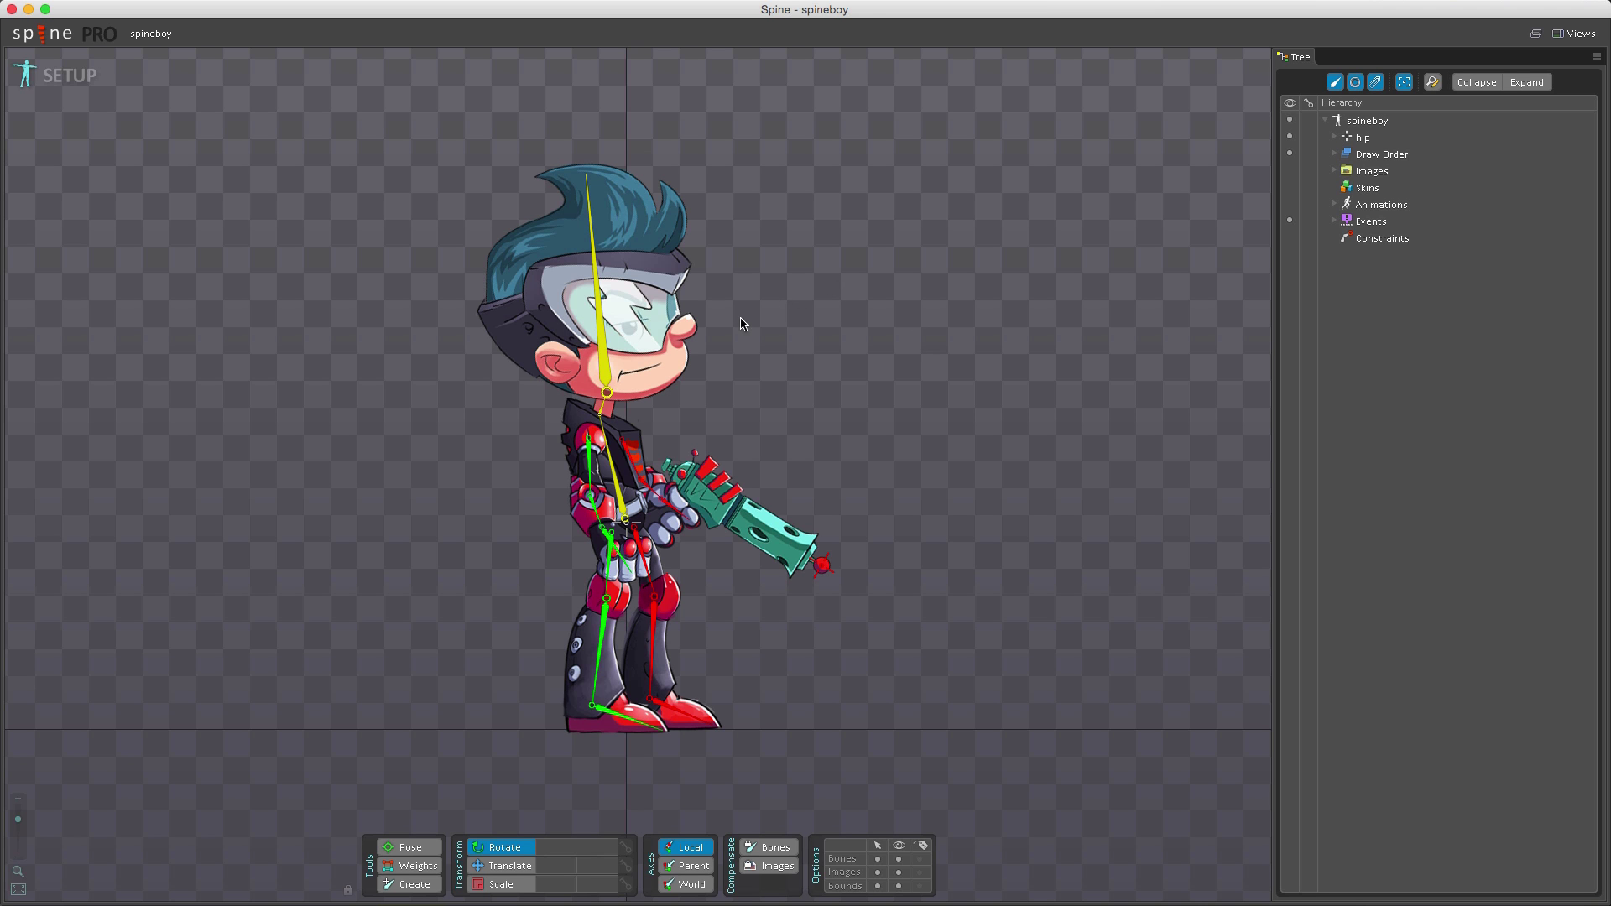
mouse_move(838, 353)
mouse_down()
mouse_move(736, 292)
mouse_move(859, 307)
mouse_up()
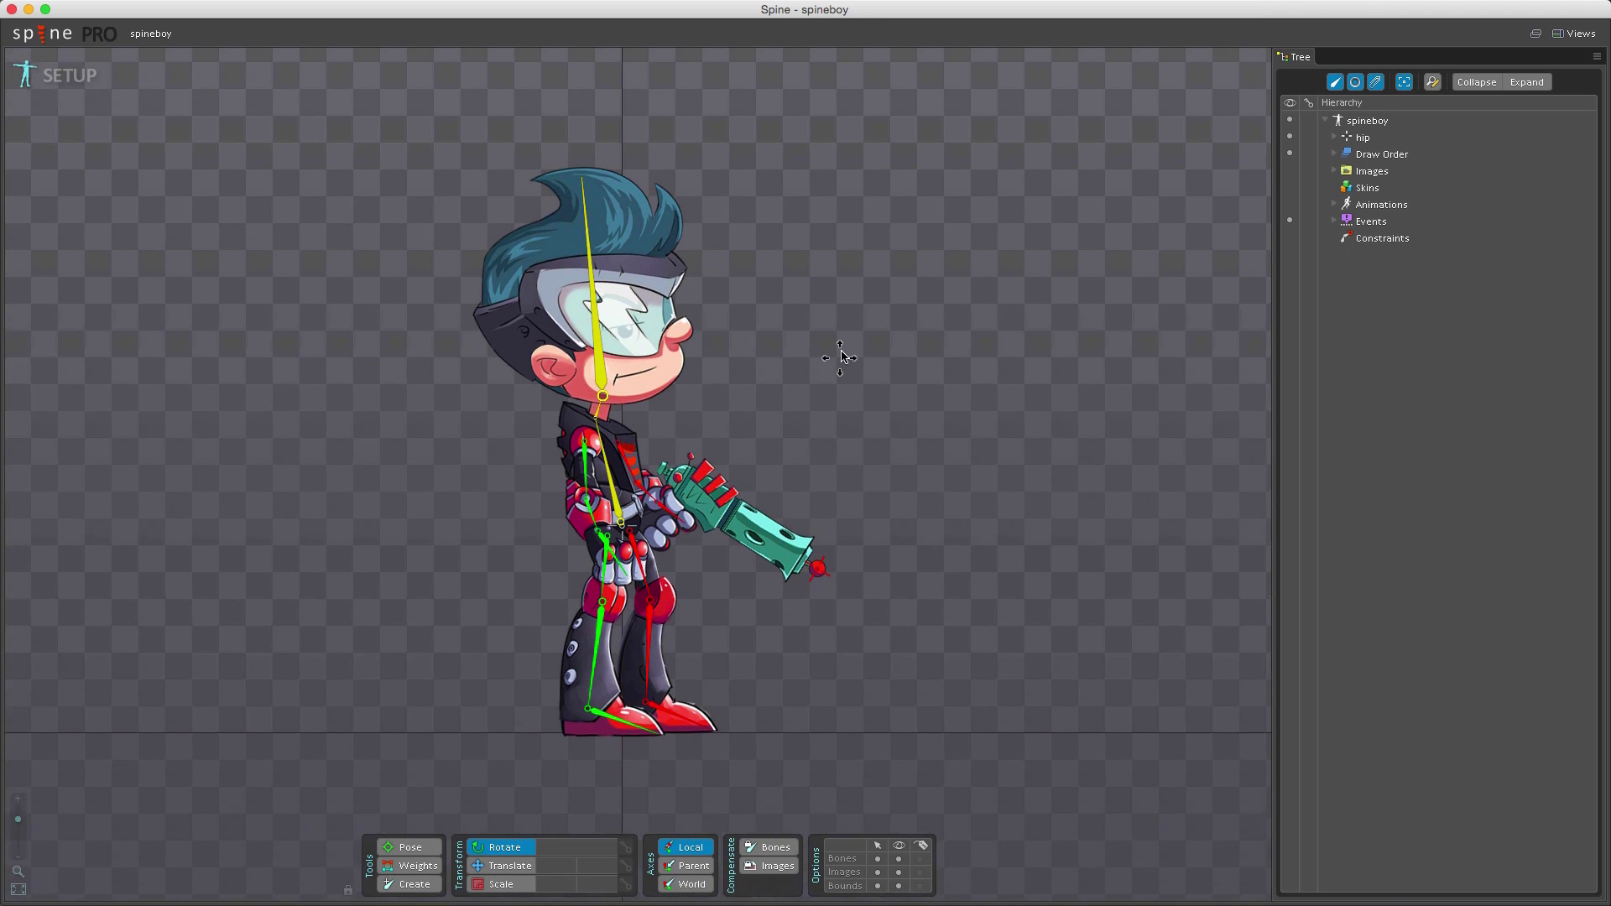
drag(859, 307, 863, 357)
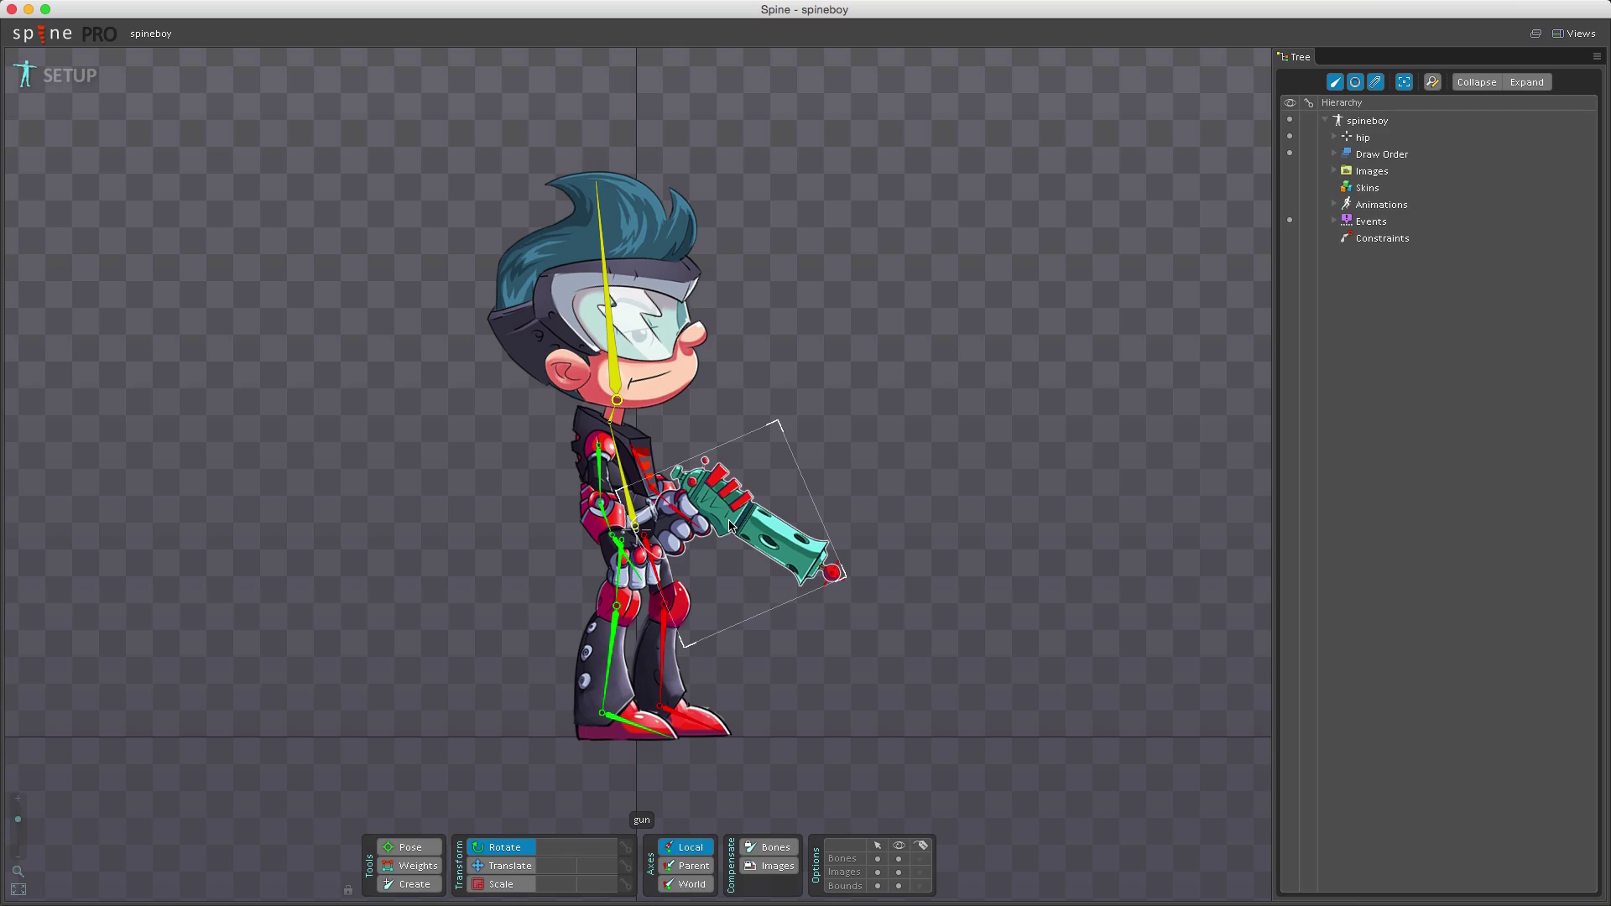
scroll(723, 521, up, 2)
scroll(712, 491, up, 2)
scroll(698, 460, up, 2)
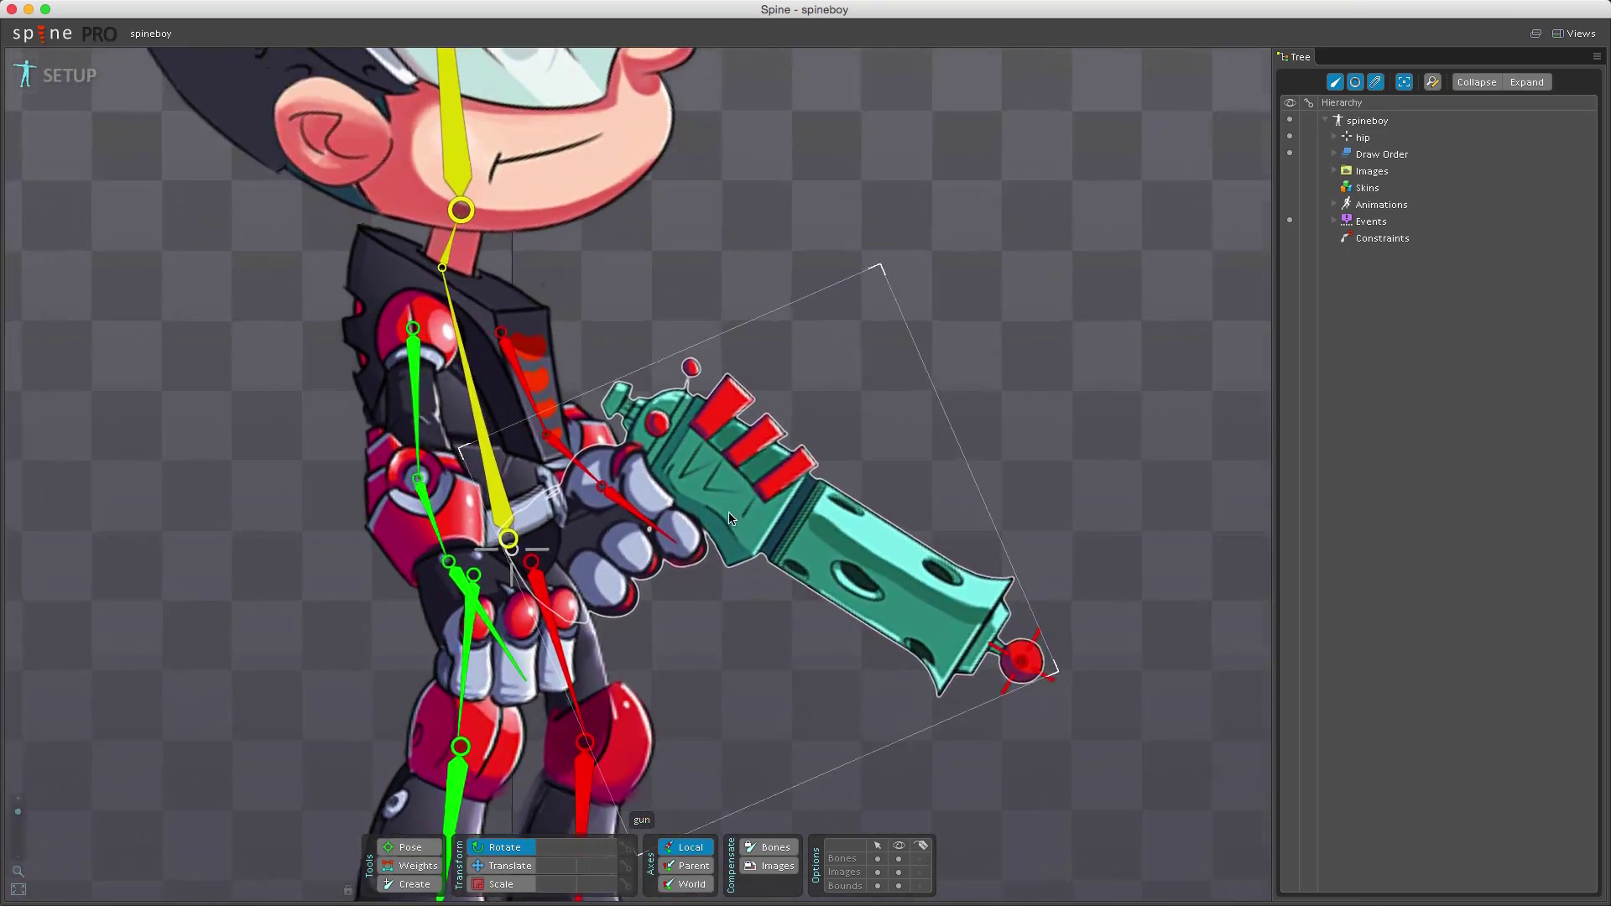
scroll(688, 435, up, 2)
scroll(688, 433, down, 3)
scroll(541, 214, down, 1)
scroll(542, 233, up, 2)
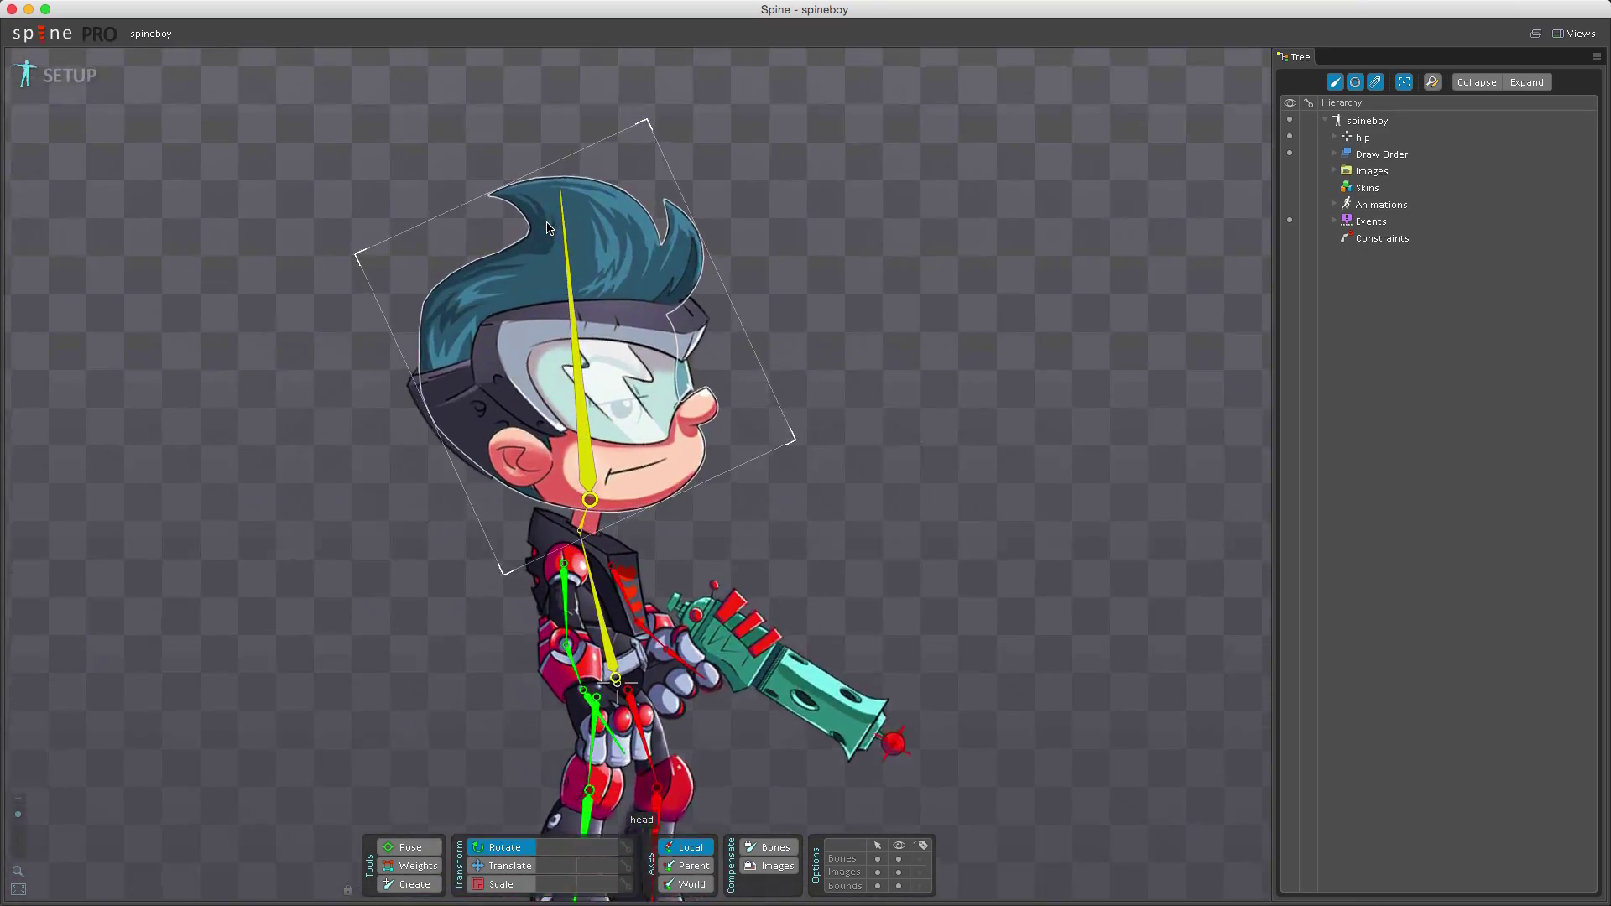
scroll(551, 340, up, 2)
scroll(552, 339, down, 2)
scroll(567, 359, up, 1)
scroll(591, 384, up, 2)
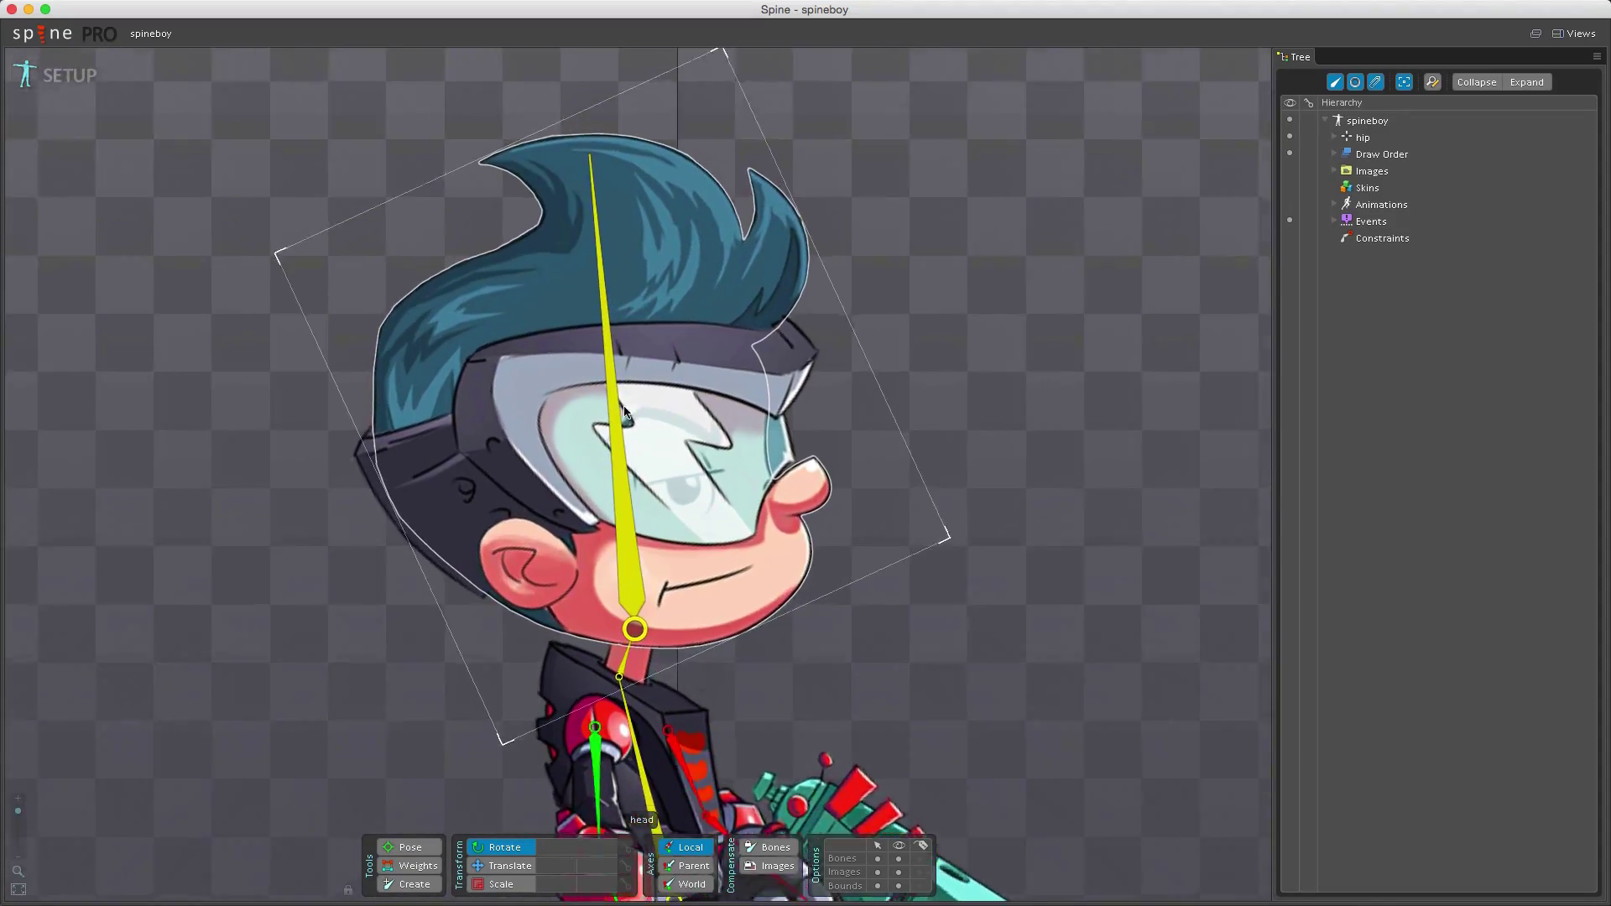
scroll(616, 409, down, 2)
scroll(656, 503, down, 1)
scroll(674, 567, up, 1)
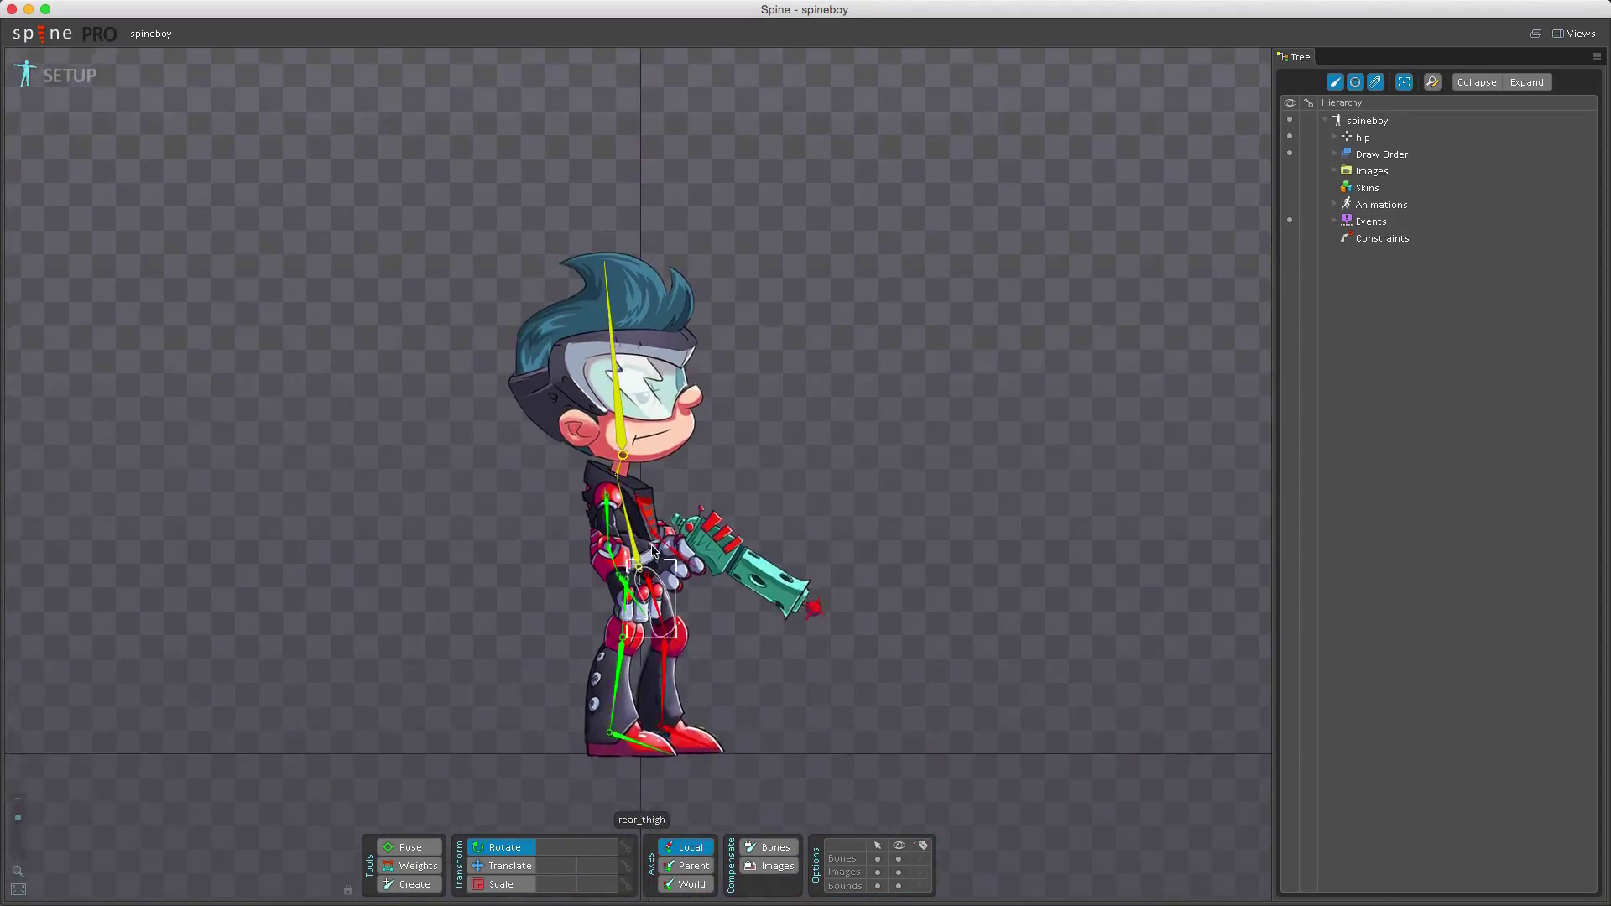
scroll(679, 582, up, 2)
scroll(680, 582, down, 1)
scroll(667, 542, down, 1)
scroll(654, 505, down, 1)
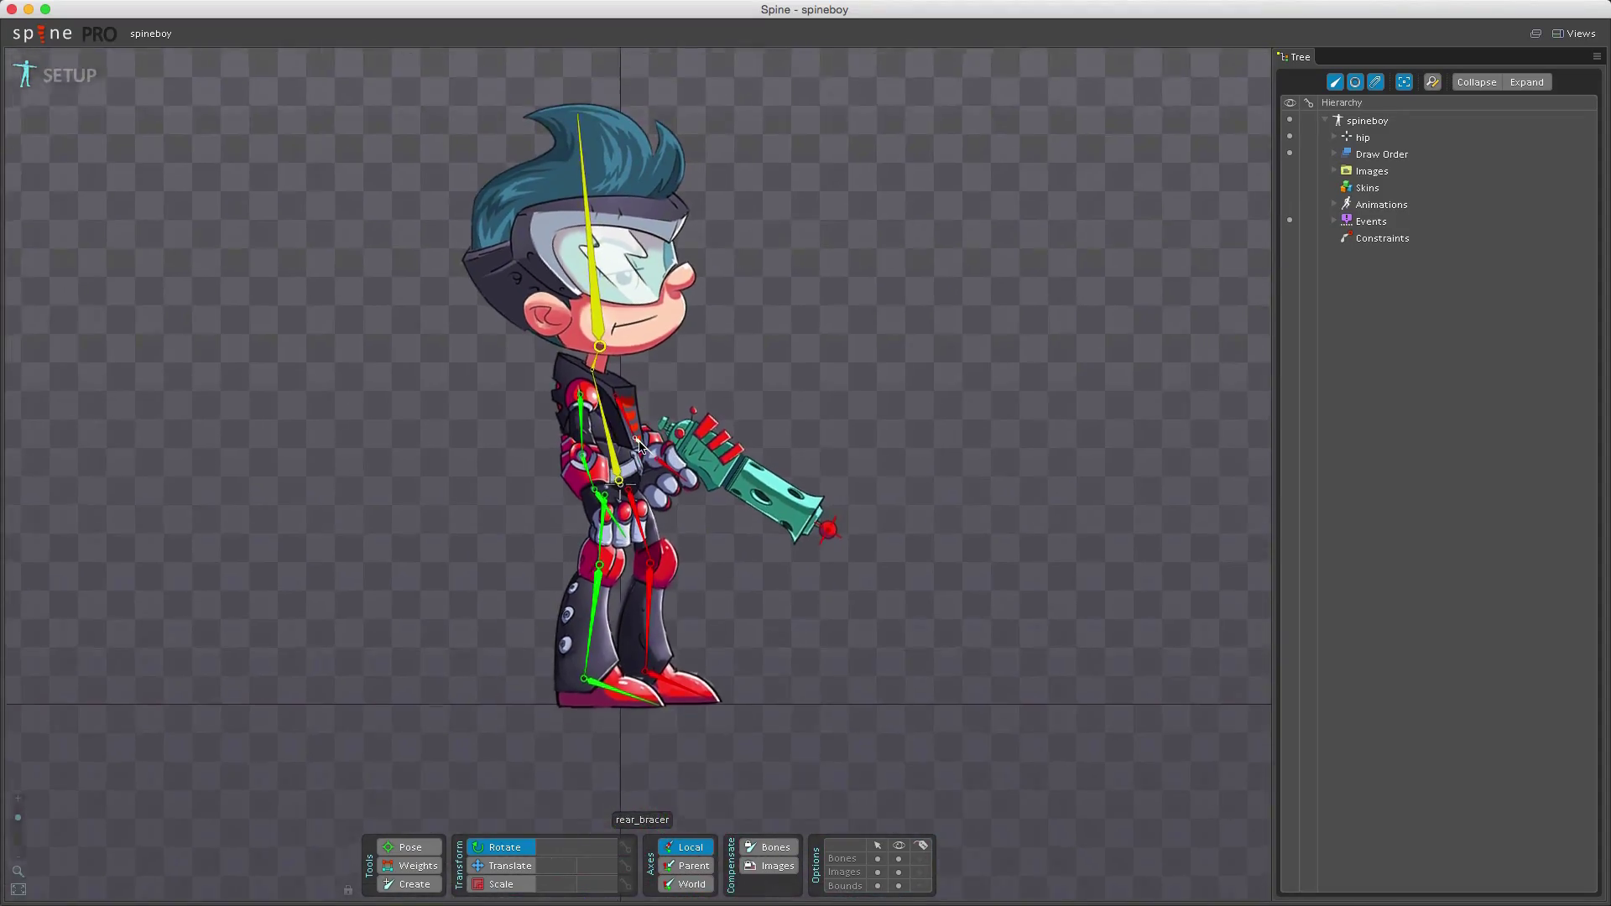
scroll(641, 442, up, 3)
scroll(642, 445, up, 1)
click(700, 419)
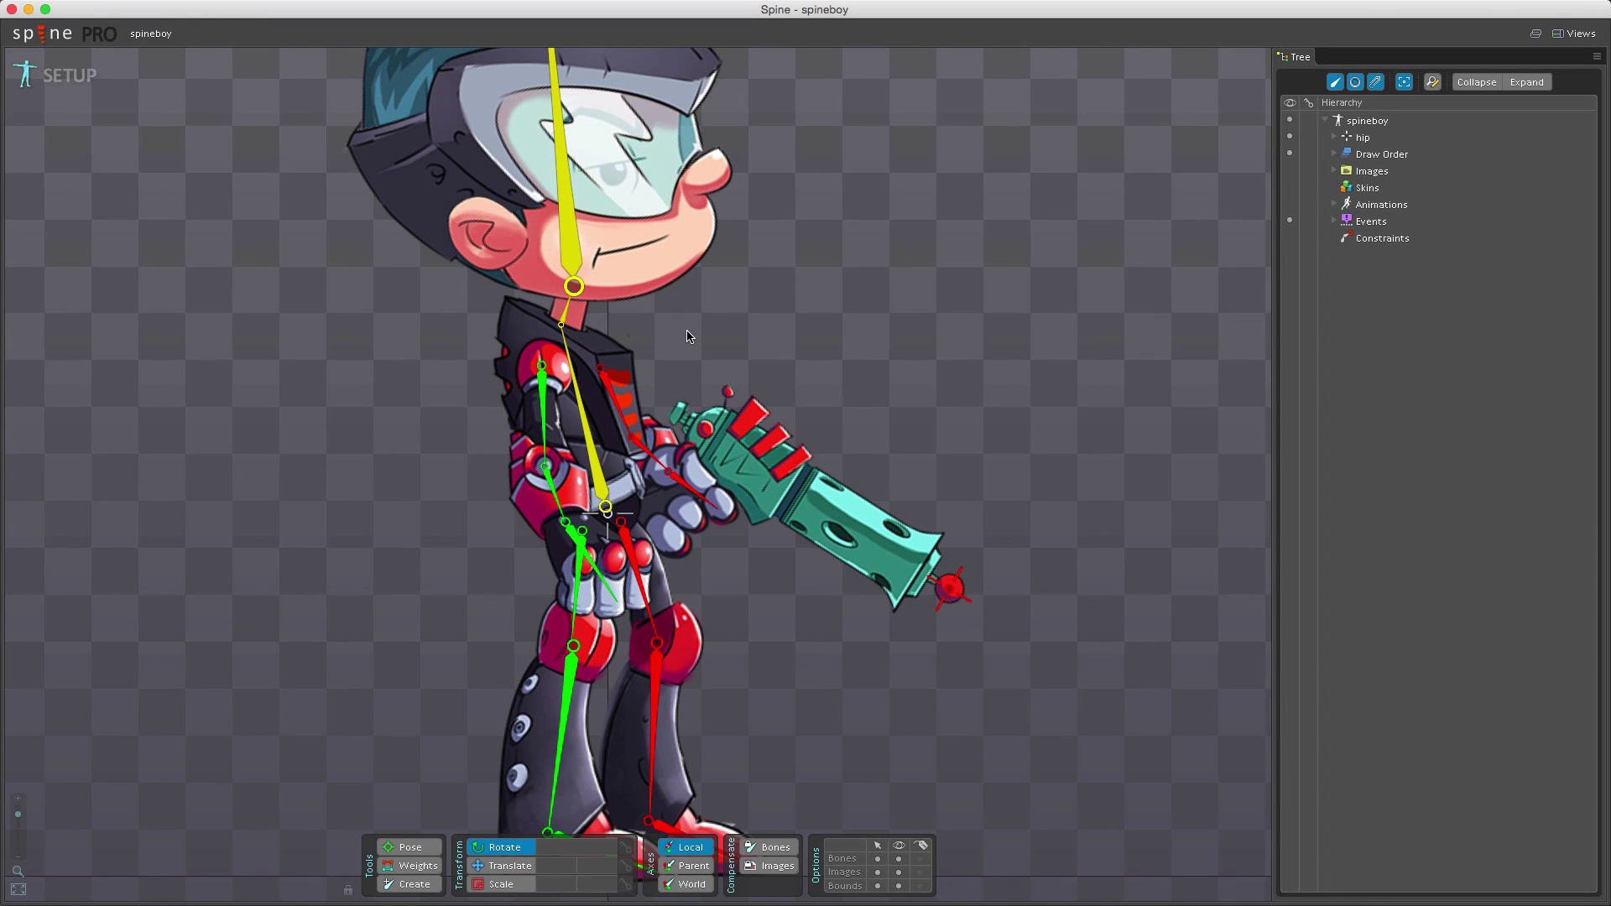
scroll(679, 359, down, 3)
scroll(580, 398, down, 3)
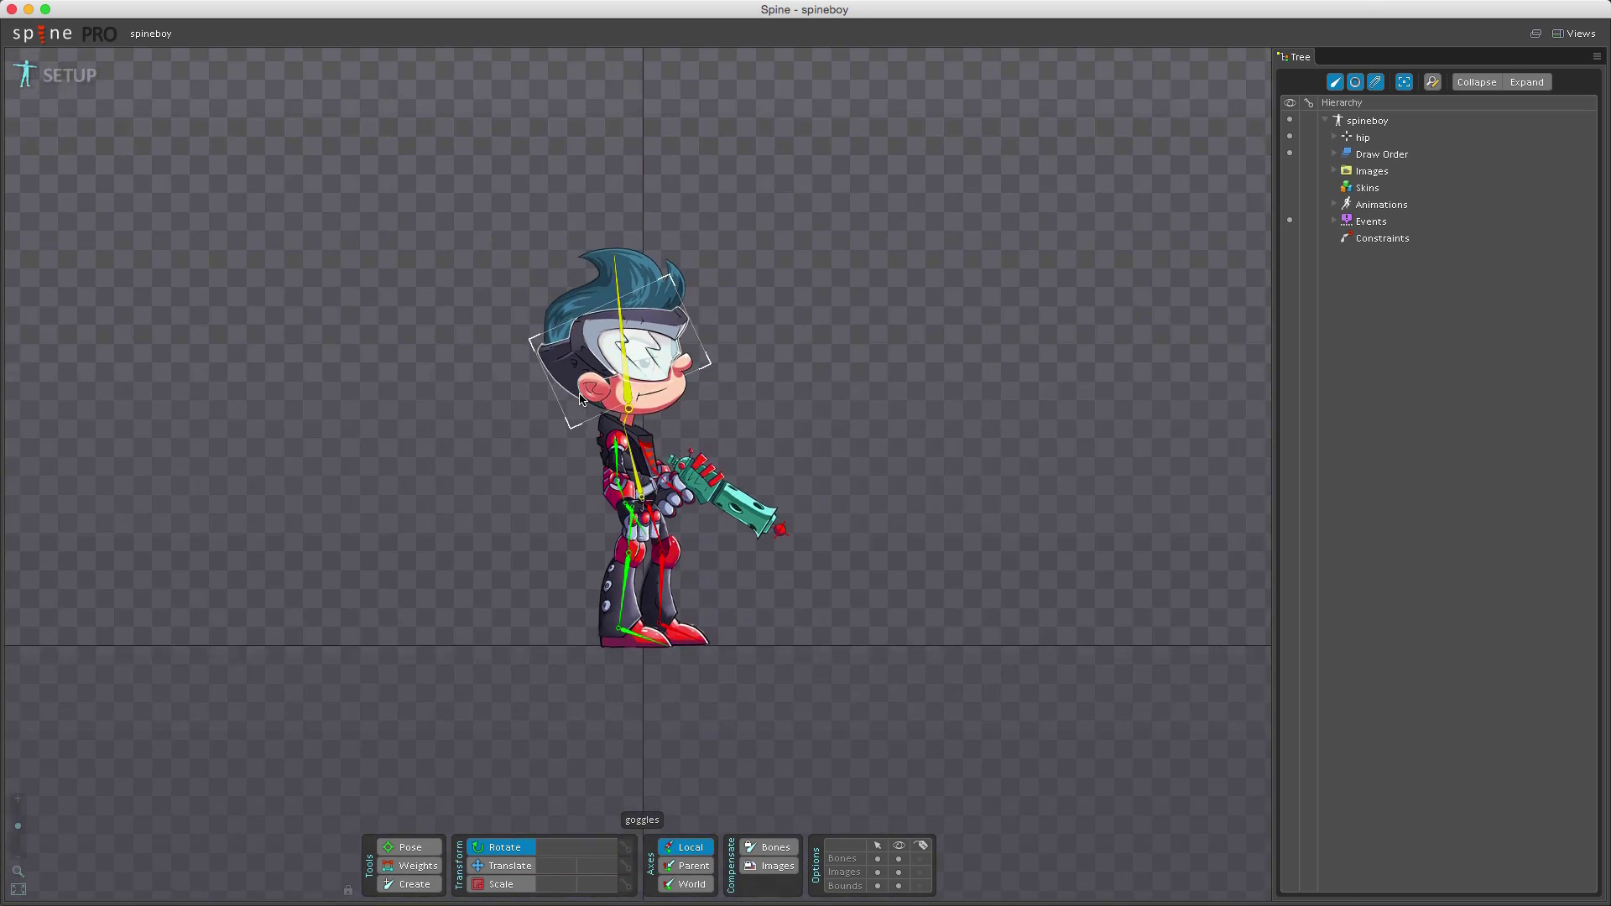
scroll(581, 398, down, 2)
scroll(580, 398, down, 2)
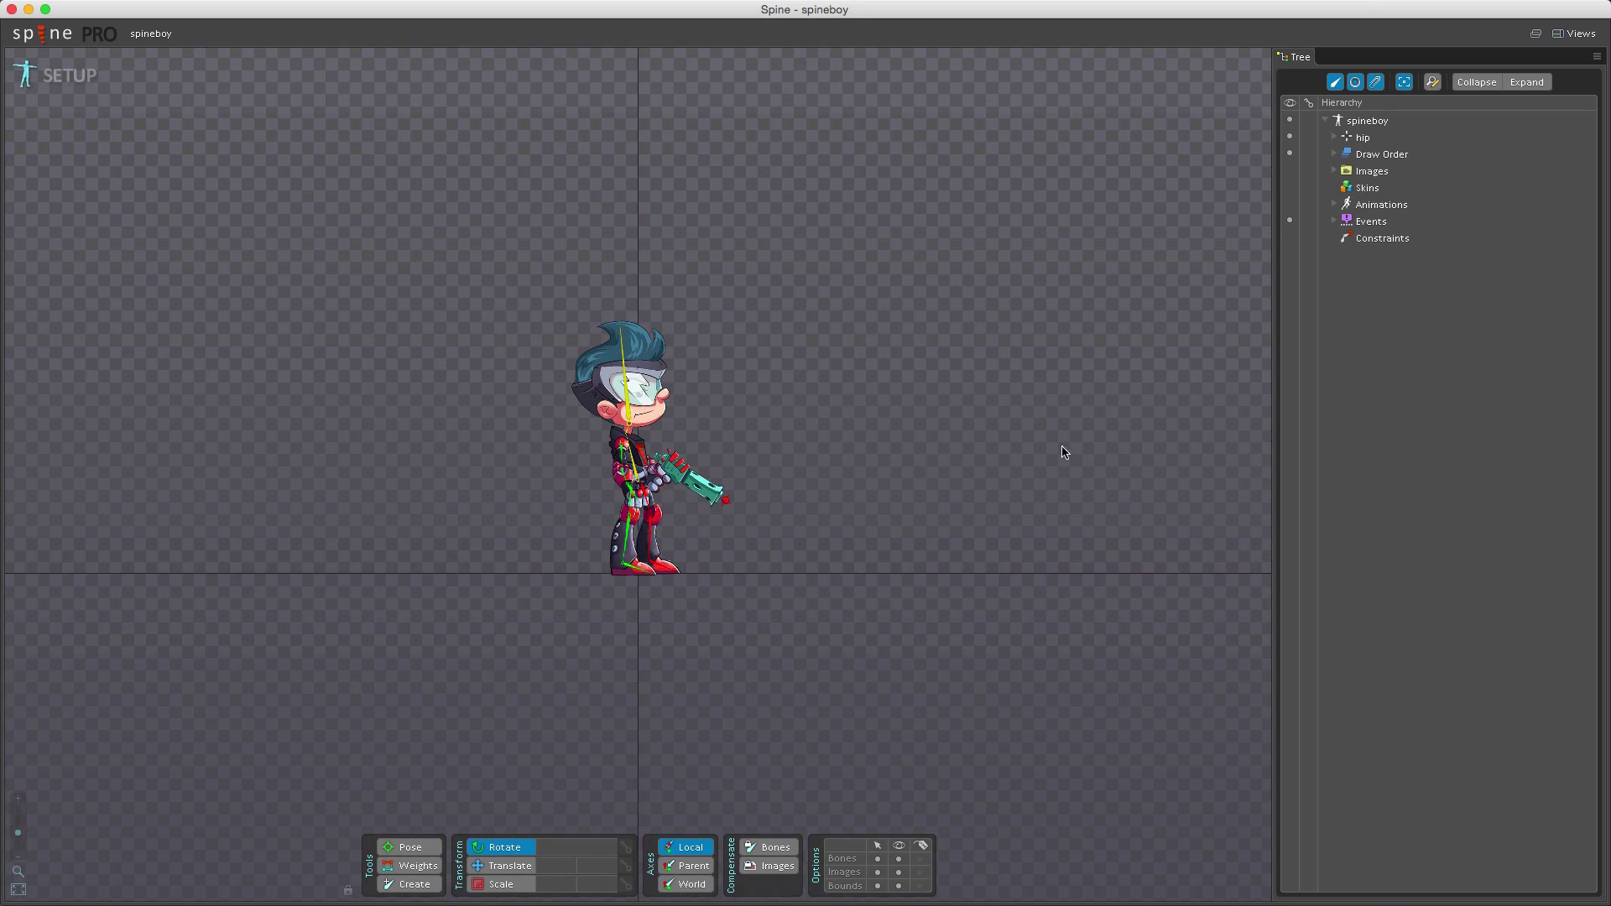
scroll(1198, 422, up, 3)
scroll(1204, 416, up, 2)
scroll(1209, 421, up, 3)
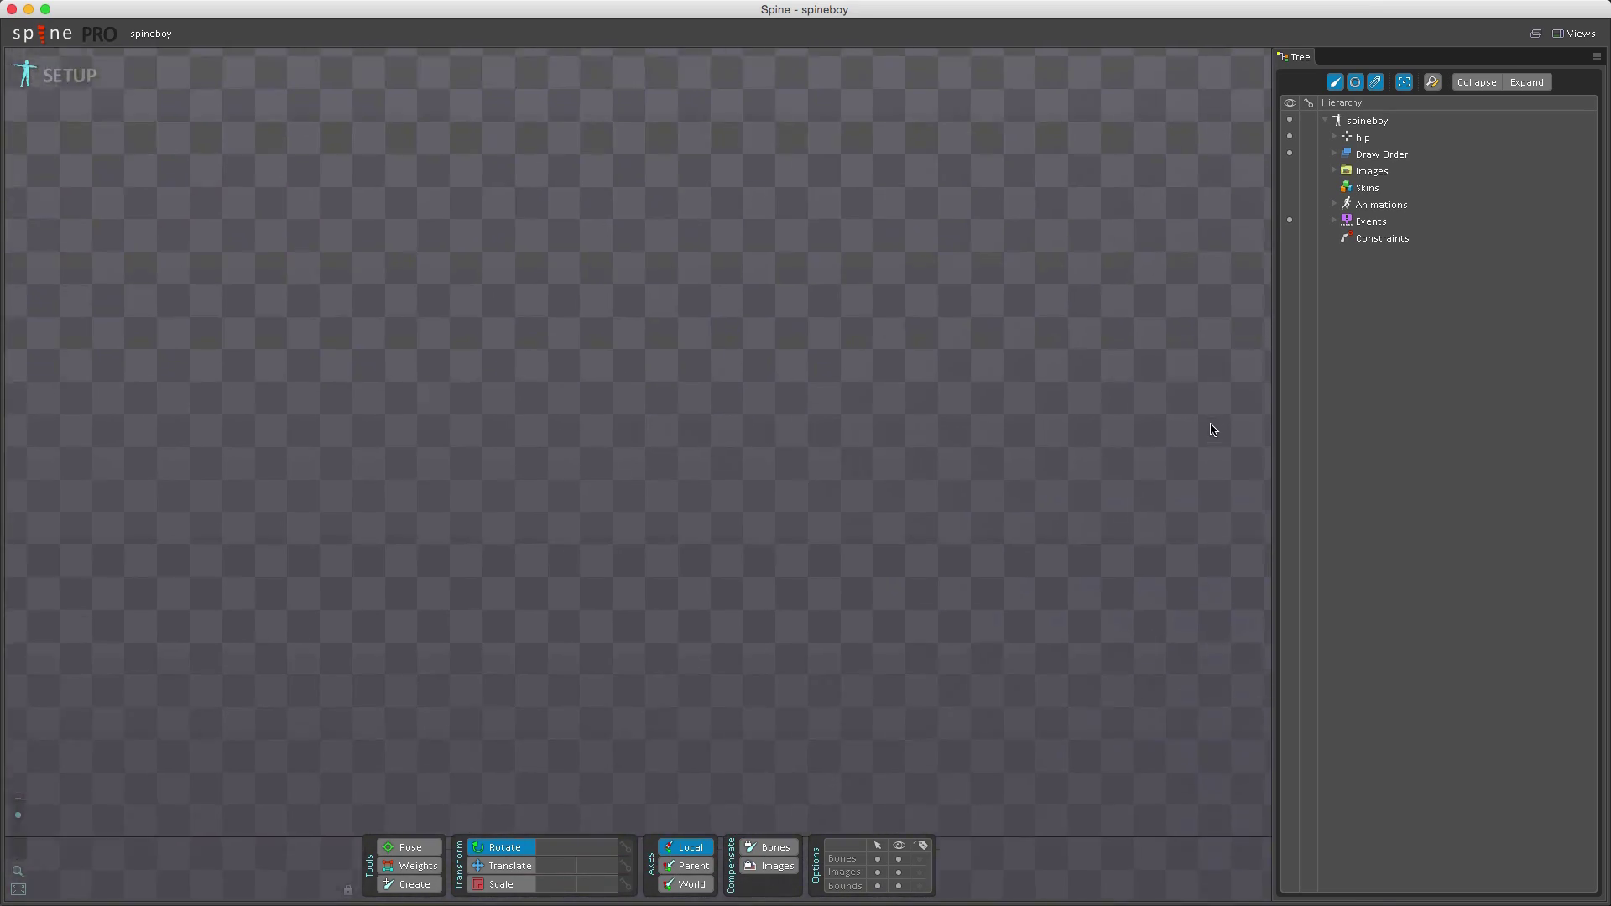
scroll(1212, 435, up, 1)
scroll(1211, 462, down, 2)
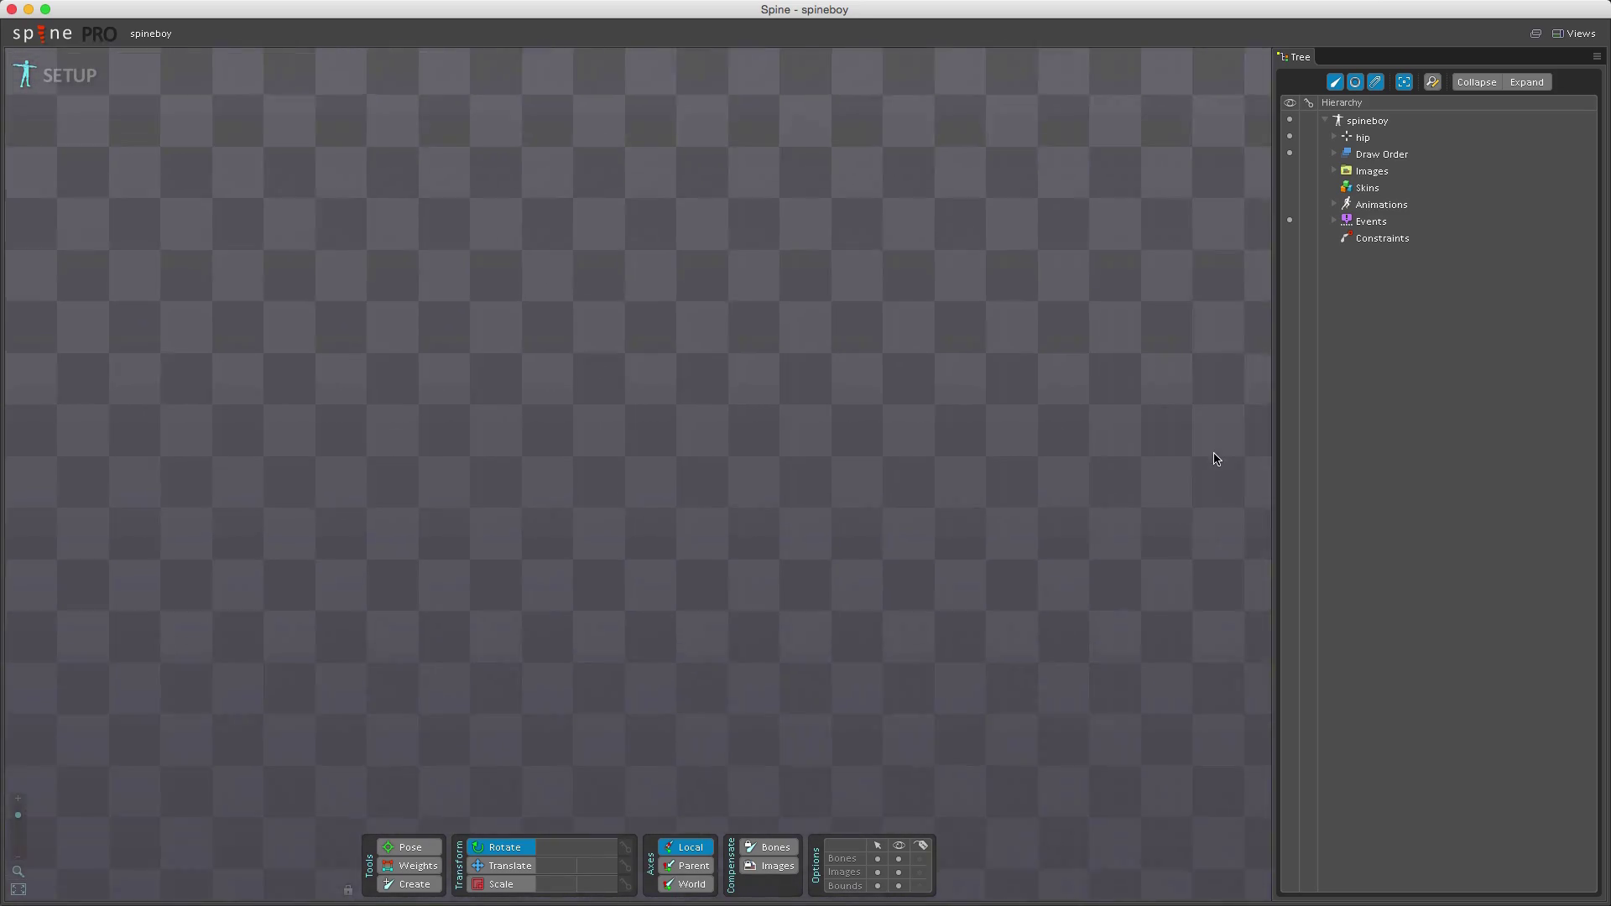
scroll(817, 461, down, 1)
scroll(309, 446, down, 2)
scroll(289, 437, down, 2)
scroll(377, 443, up, 1)
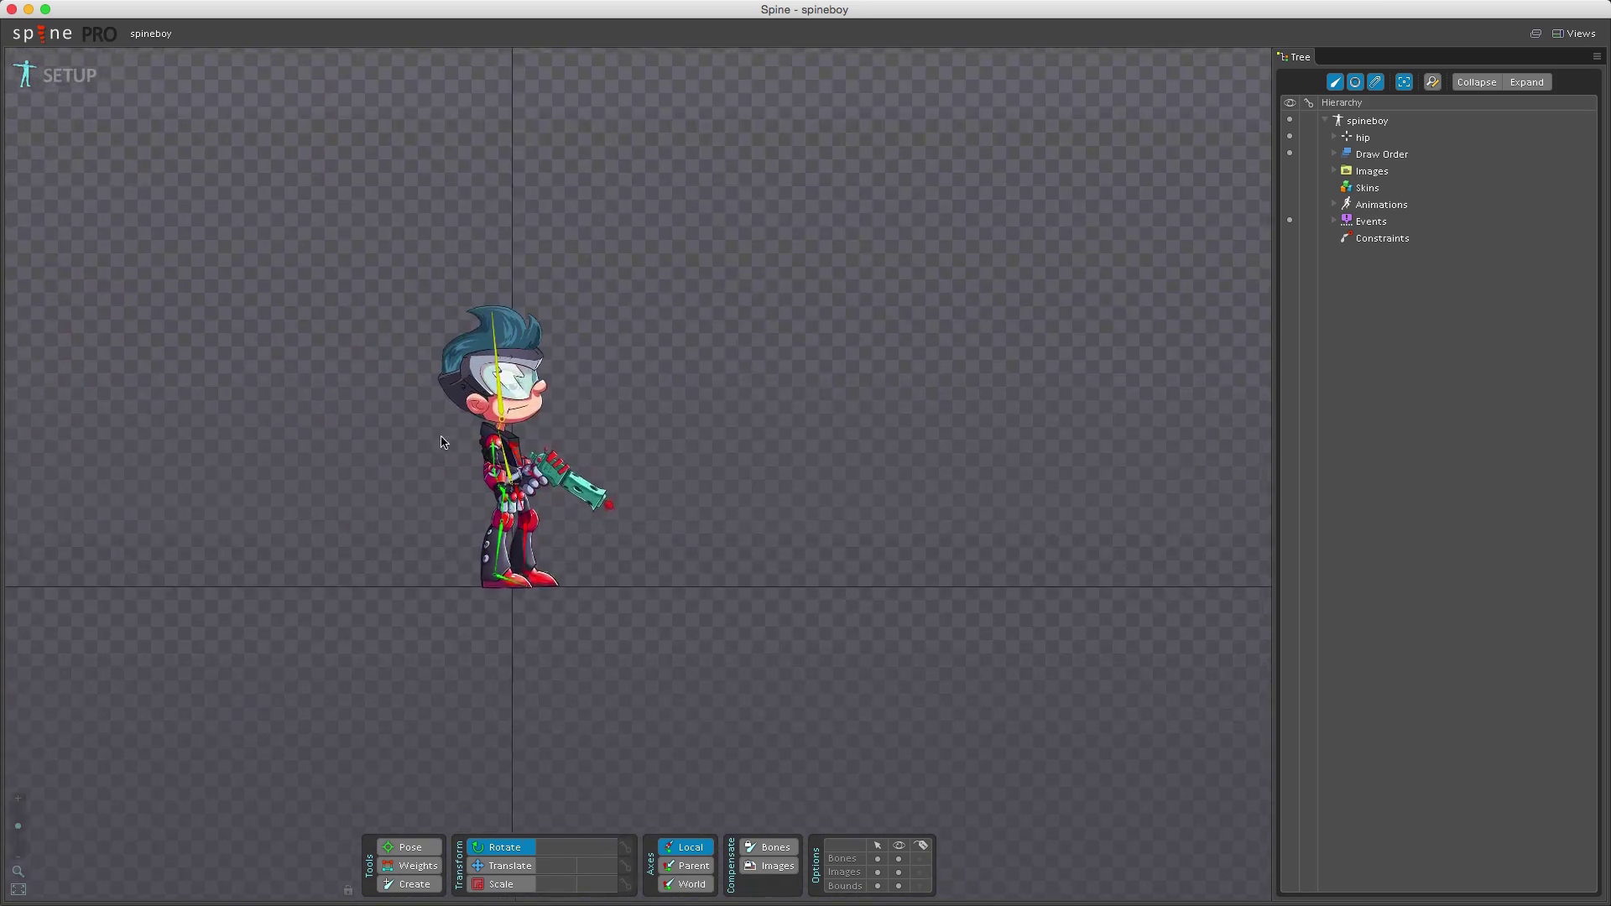
scroll(504, 435, up, 3)
scroll(504, 446, up, 1)
scroll(545, 438, down, 1)
scroll(654, 453, down, 1)
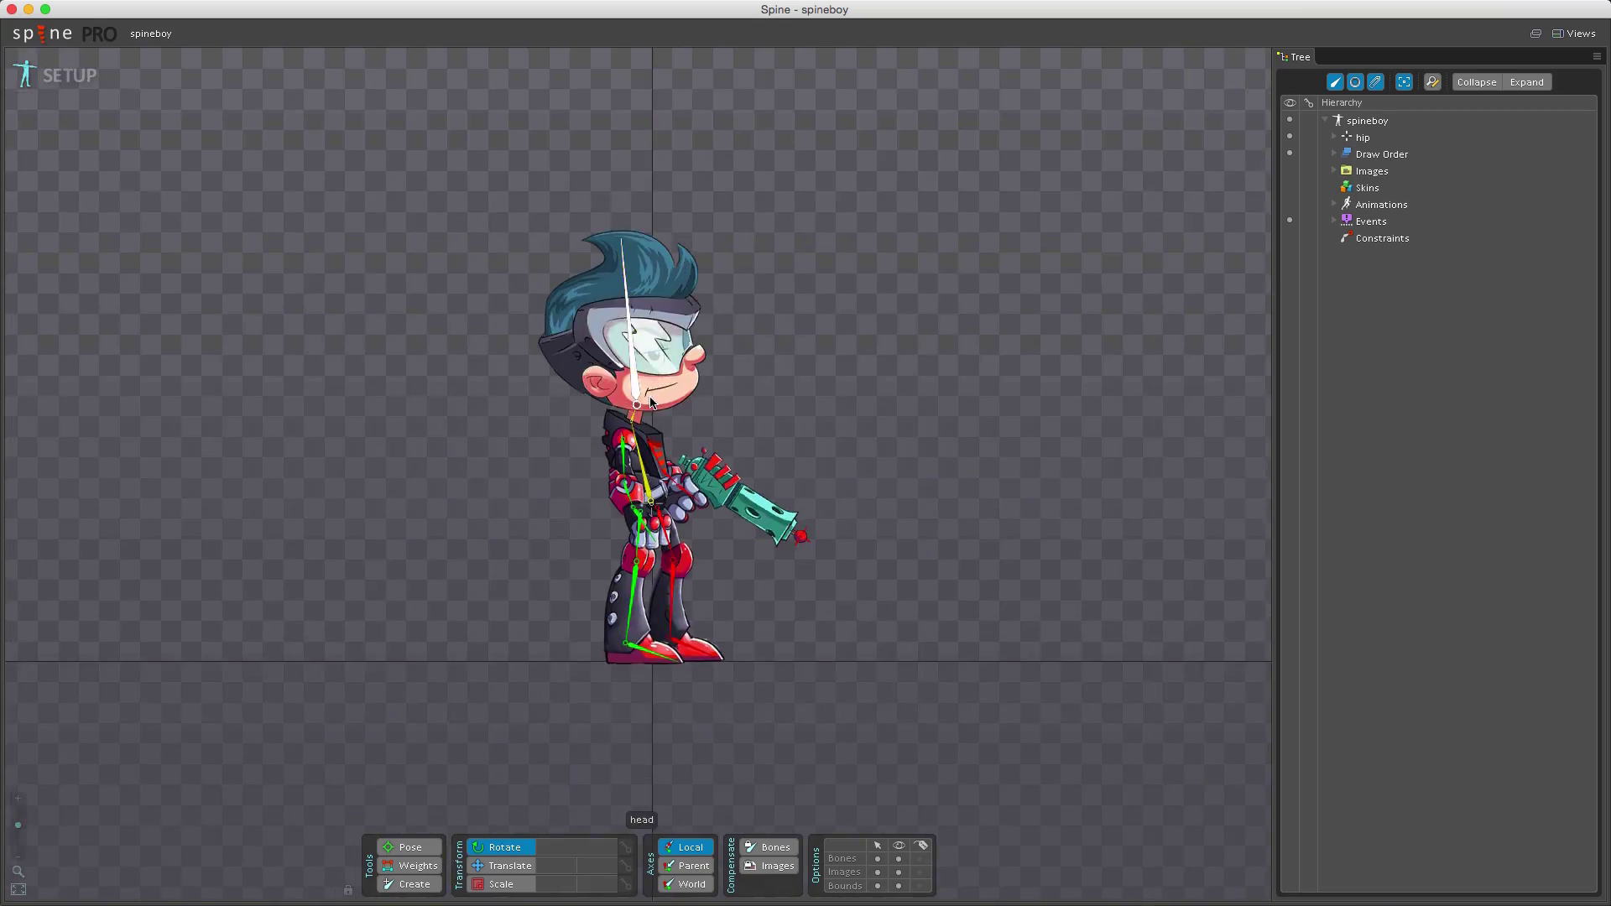
scroll(629, 454, down, 2)
scroll(378, 428, down, 2)
scroll(378, 428, up, 1)
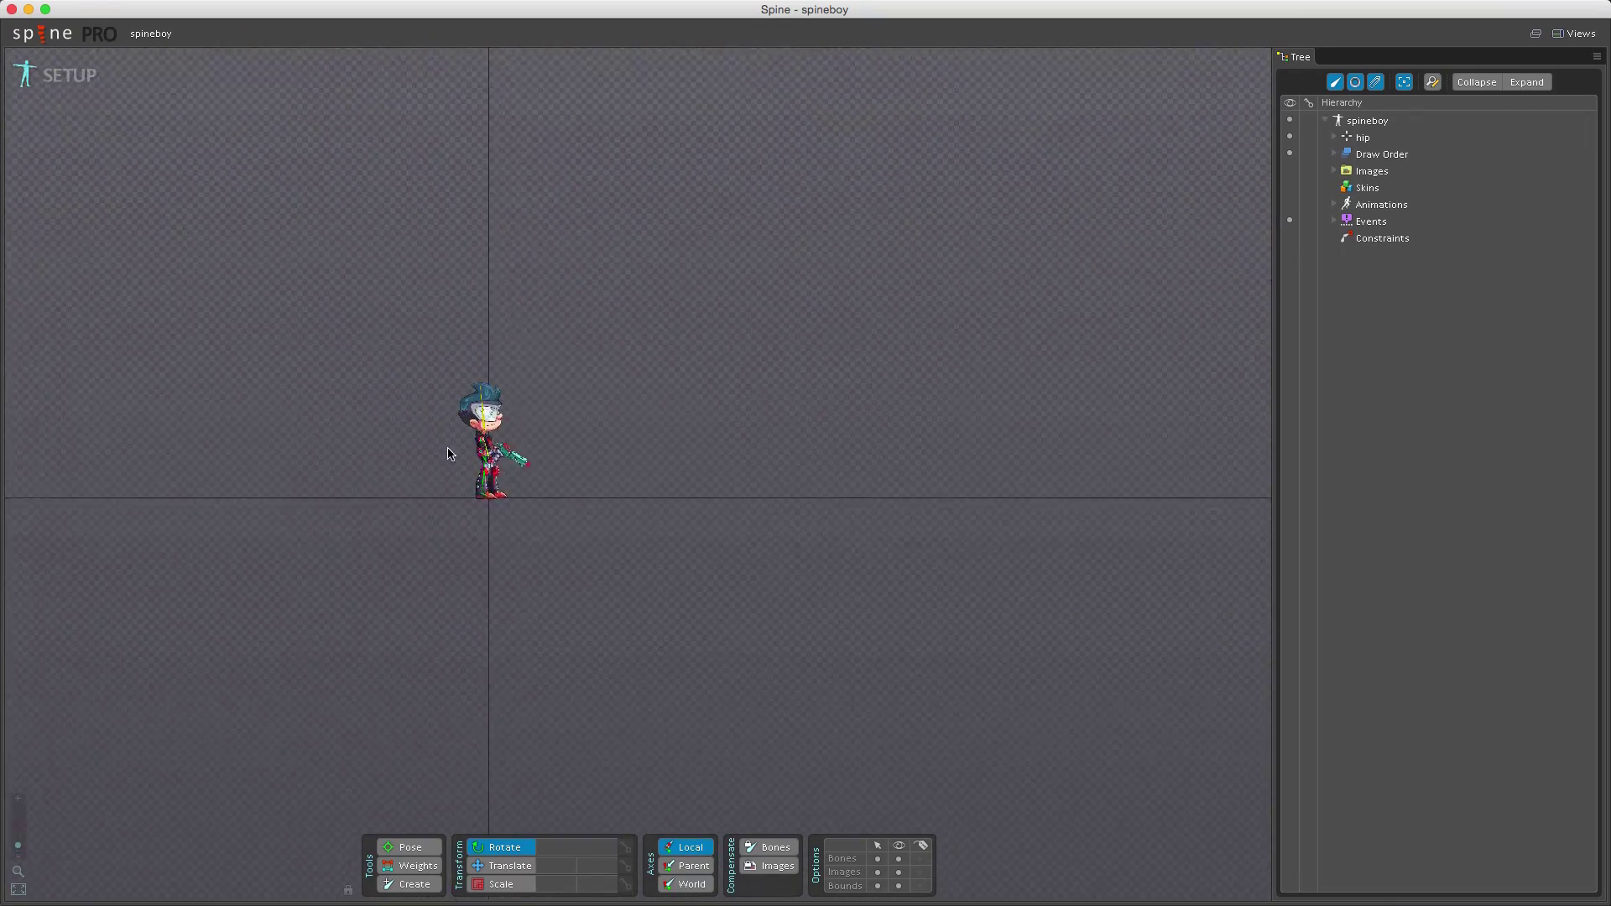
scroll(453, 441, up, 1)
scroll(504, 440, up, 2)
scroll(520, 440, up, 1)
scroll(518, 439, up, 1)
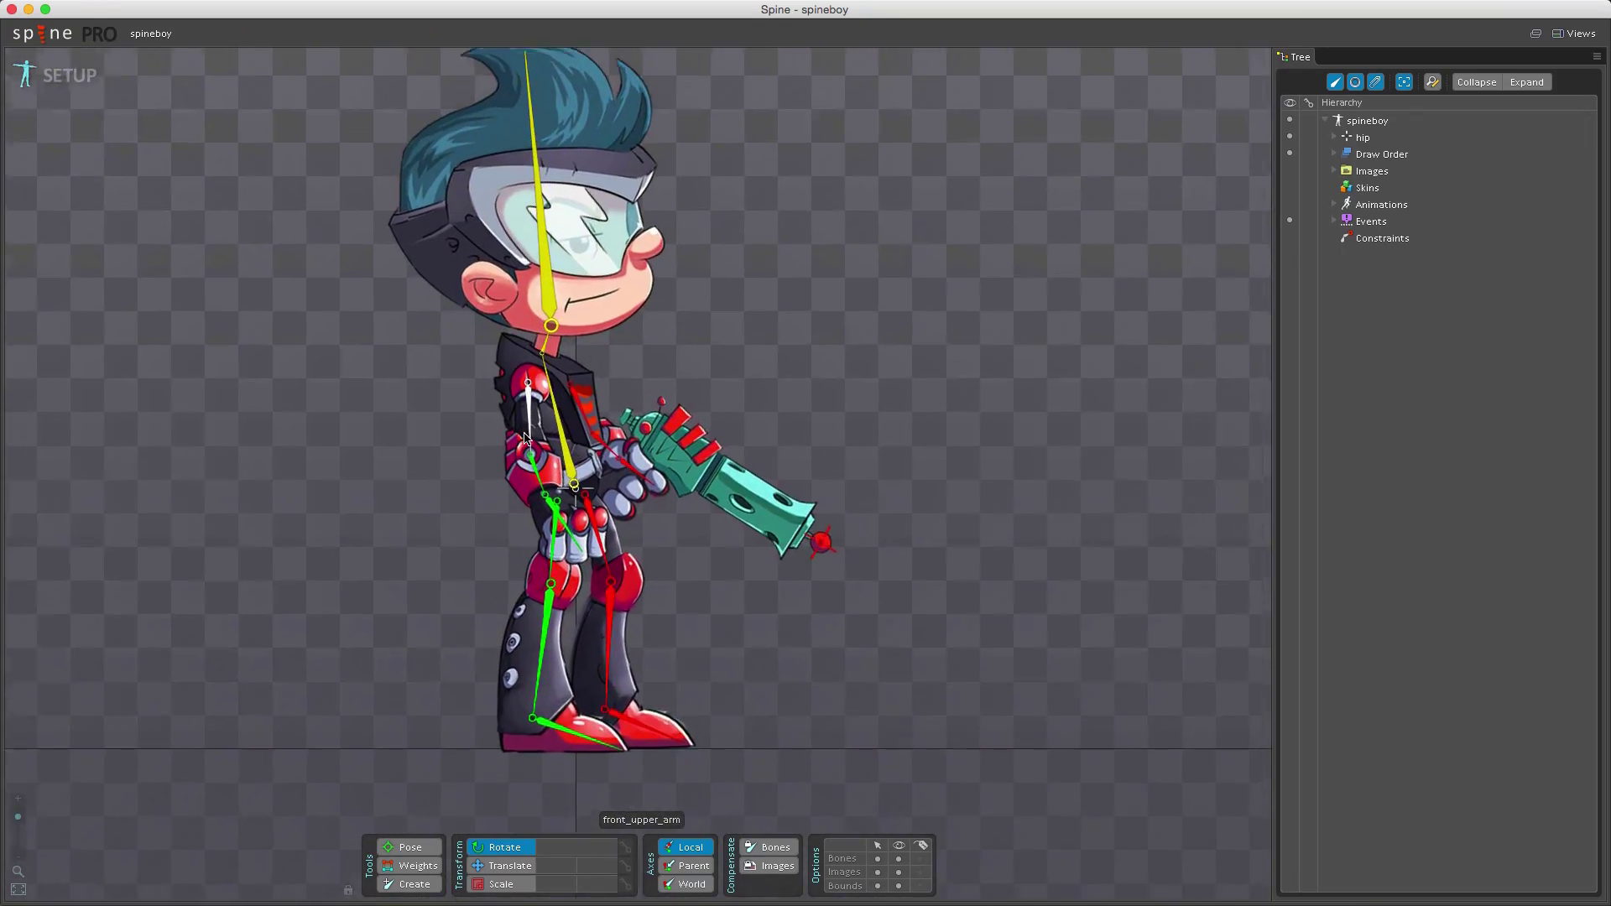
scroll(567, 428, up, 1)
scroll(655, 403, down, 2)
scroll(755, 378, down, 1)
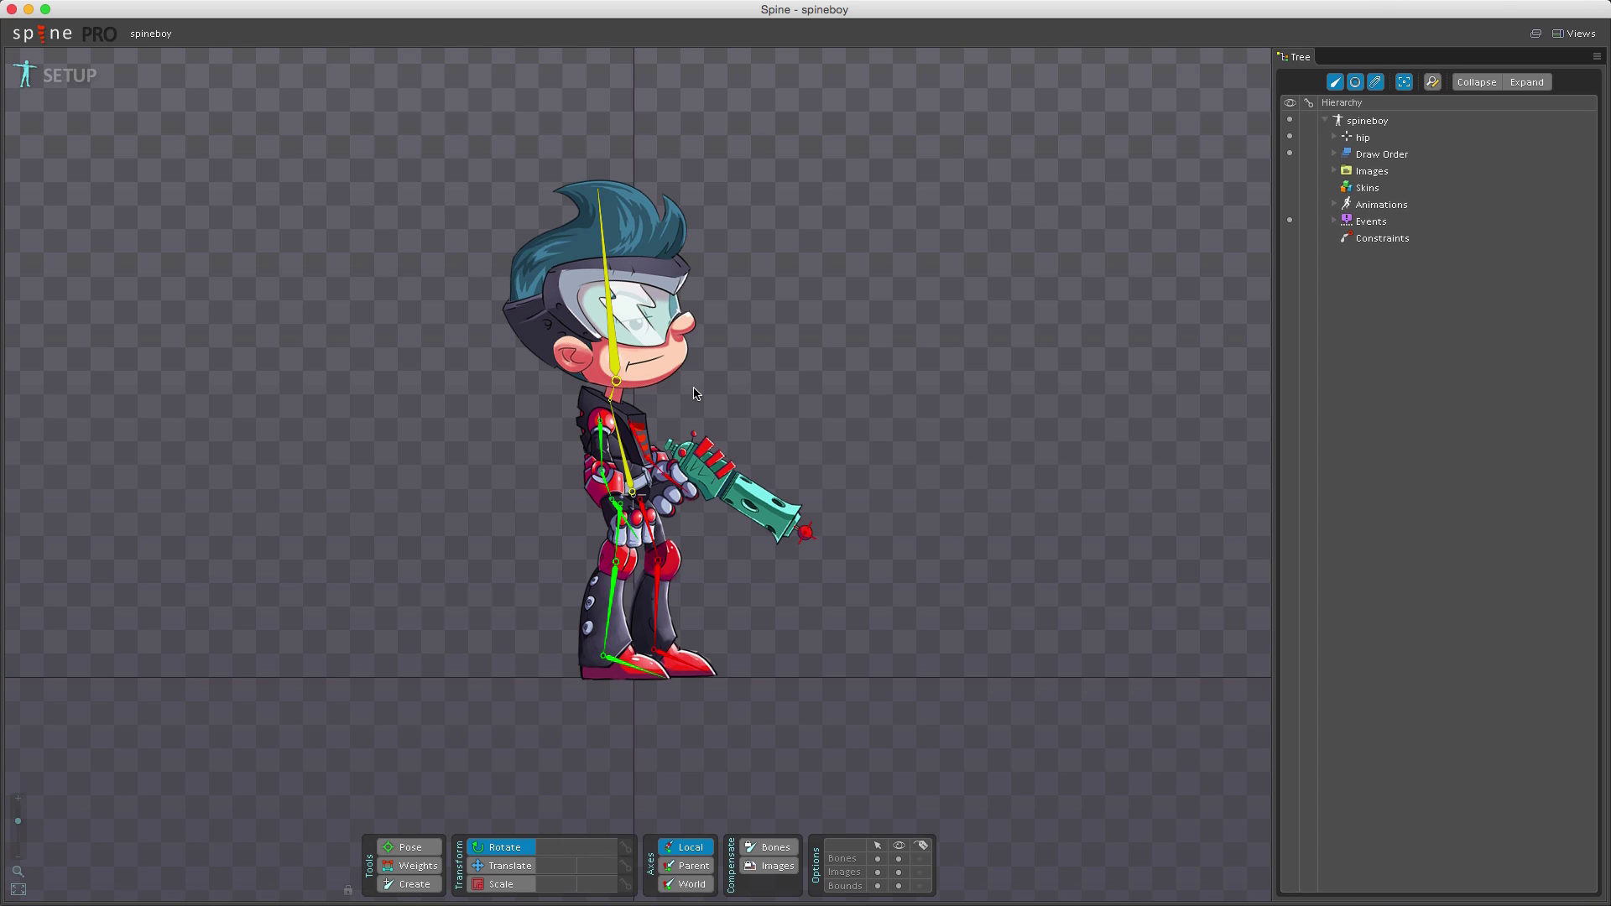
click(37, 38)
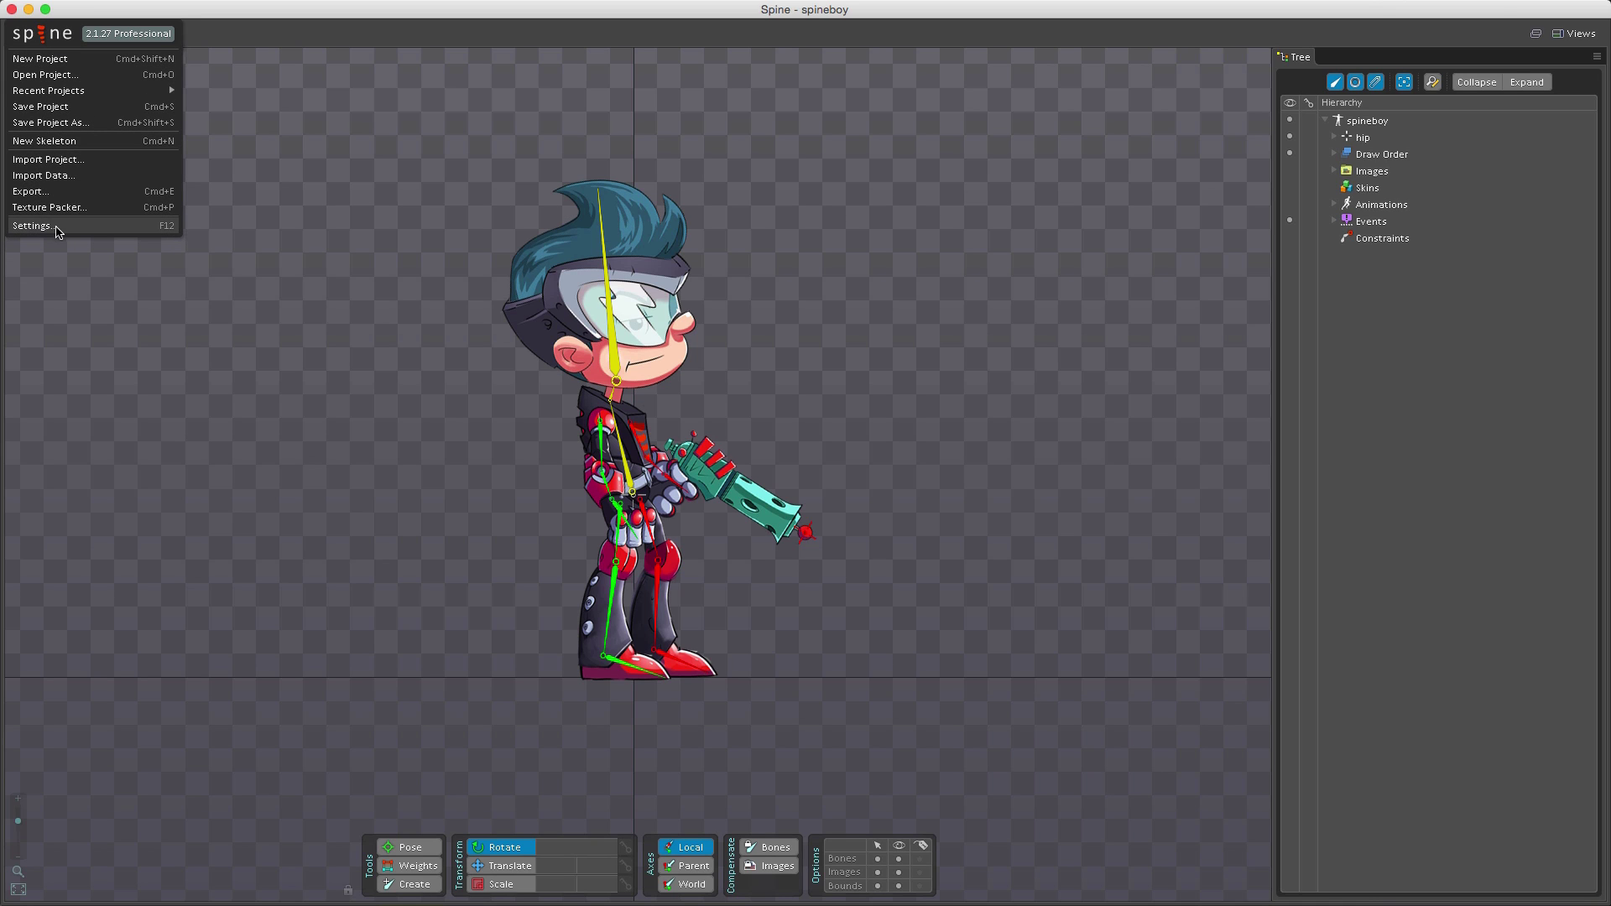
Dismiss the Spine menu and zoom in on Spineboy with the slider and magnifier buttons.
click(376, 490)
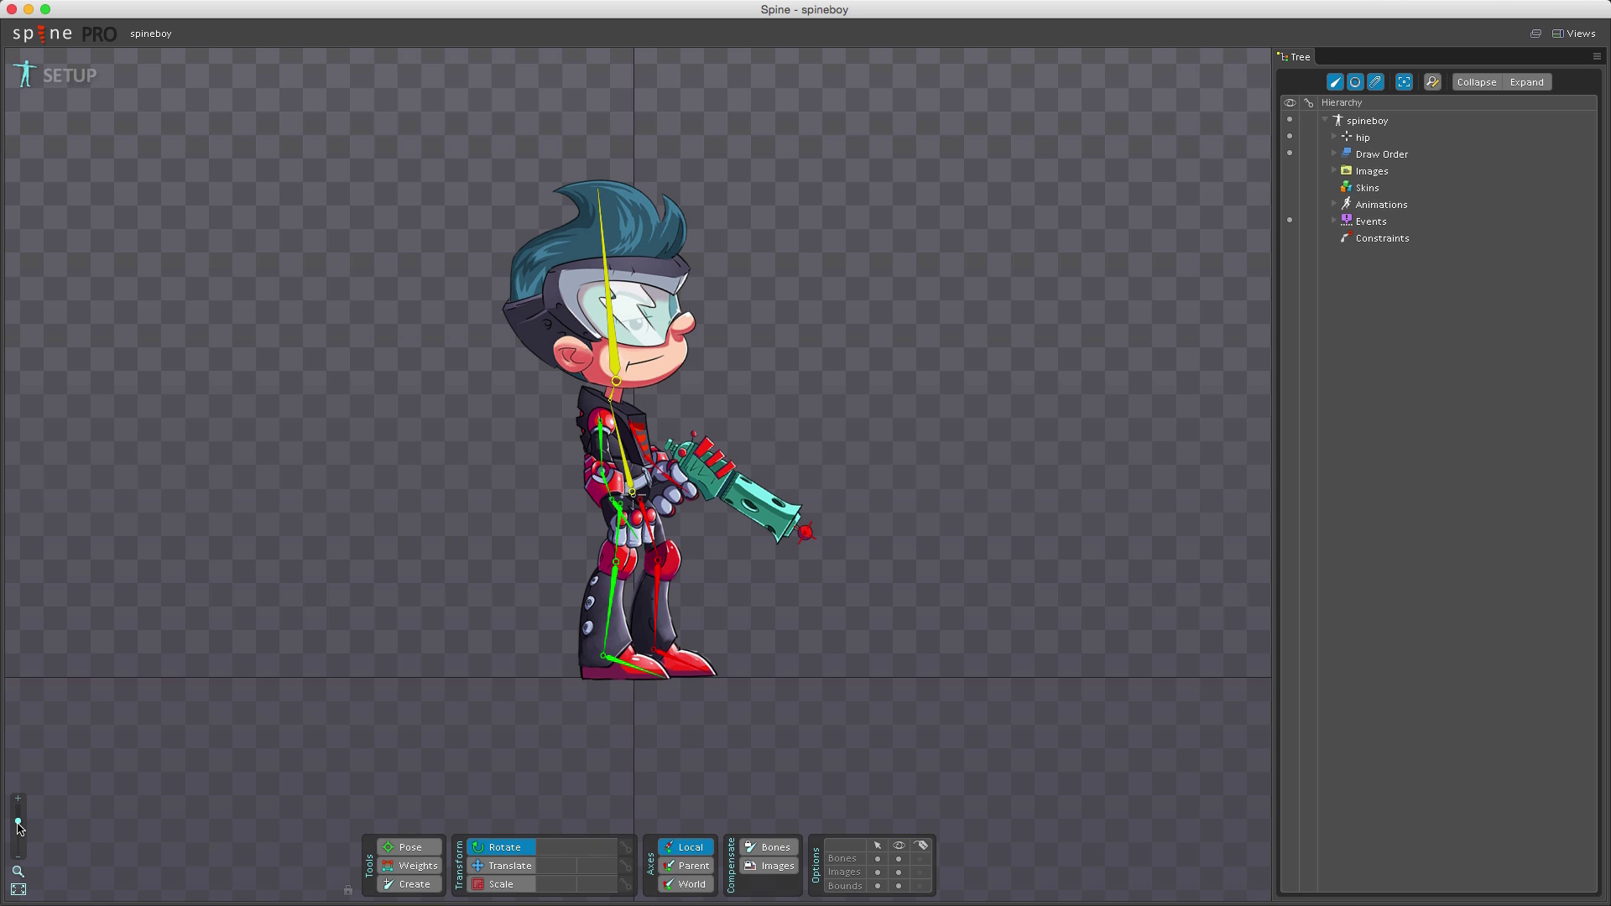
drag(18, 827, 18, 819)
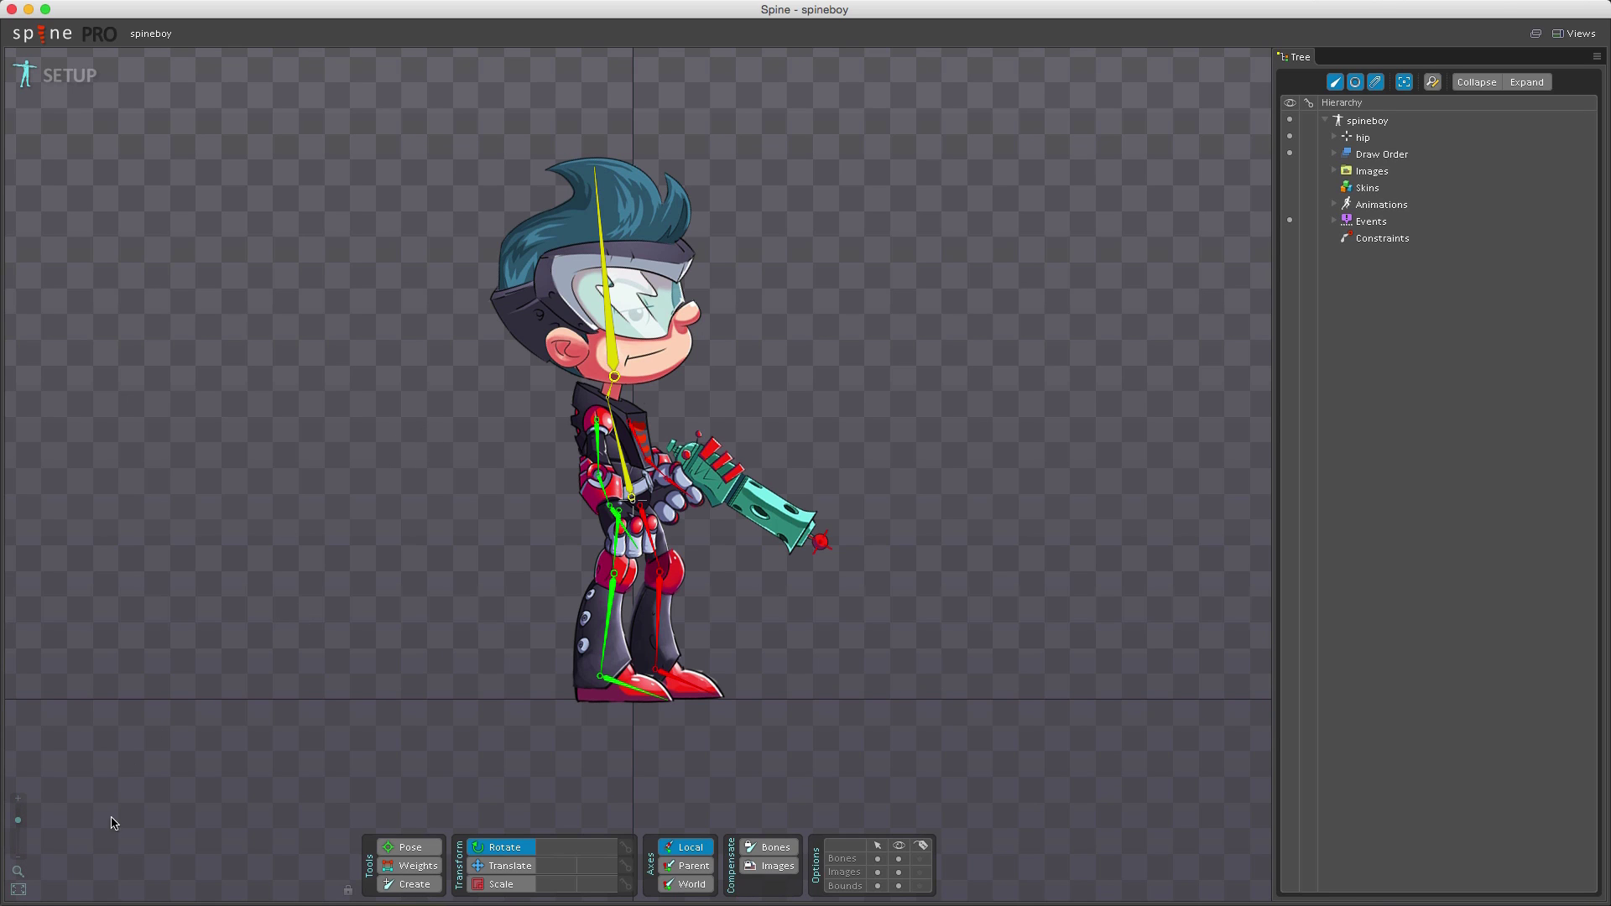
click(16, 872)
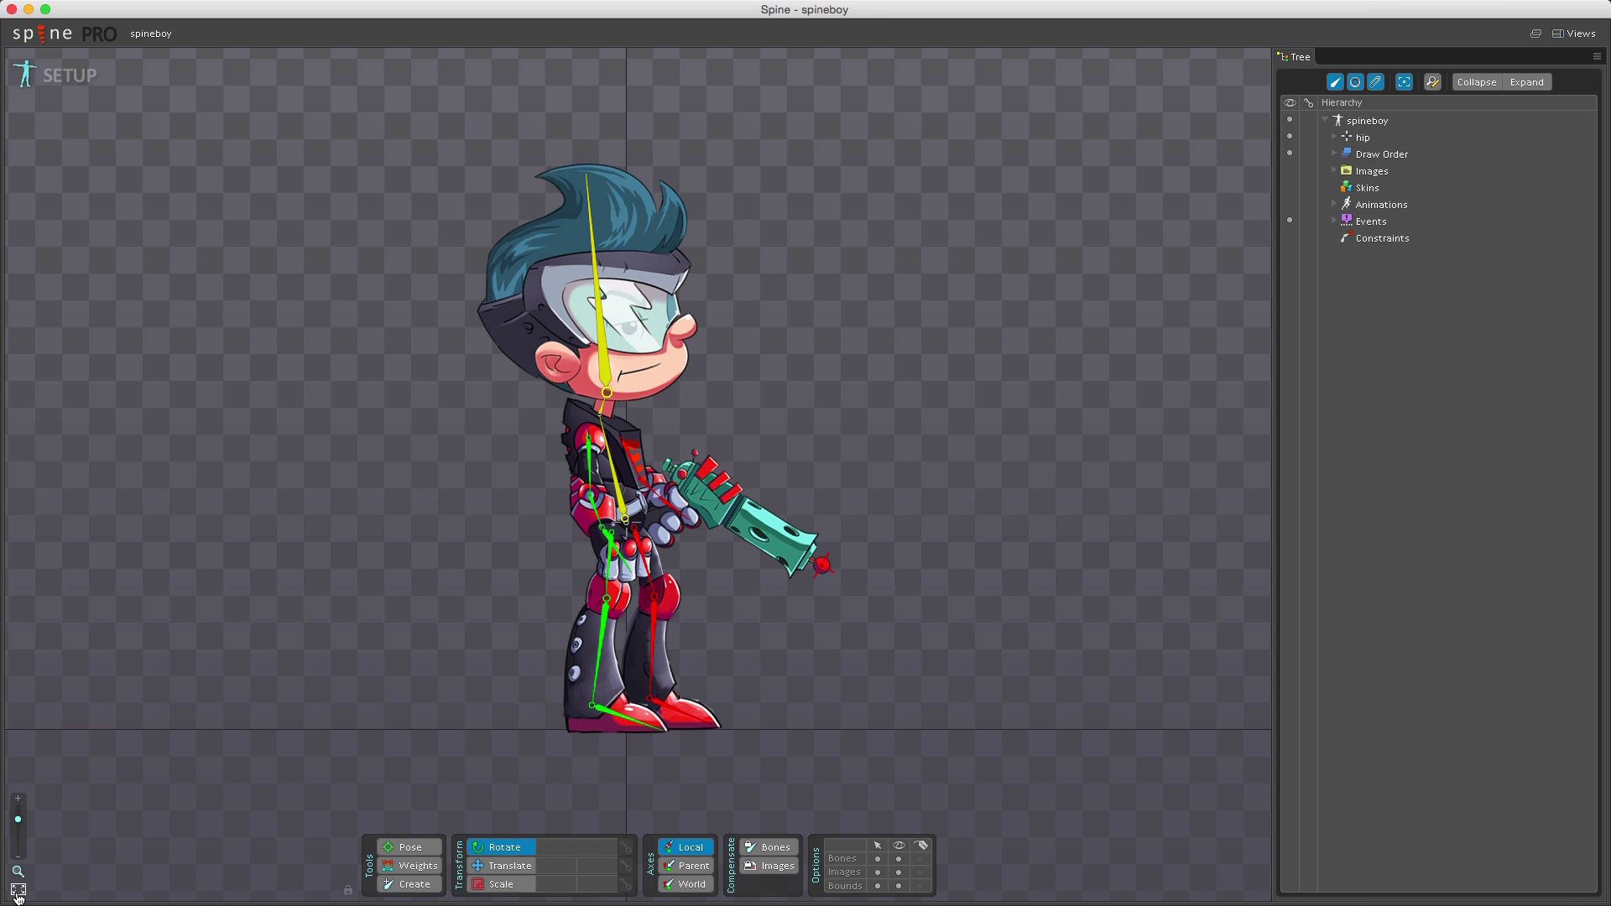
click(19, 816)
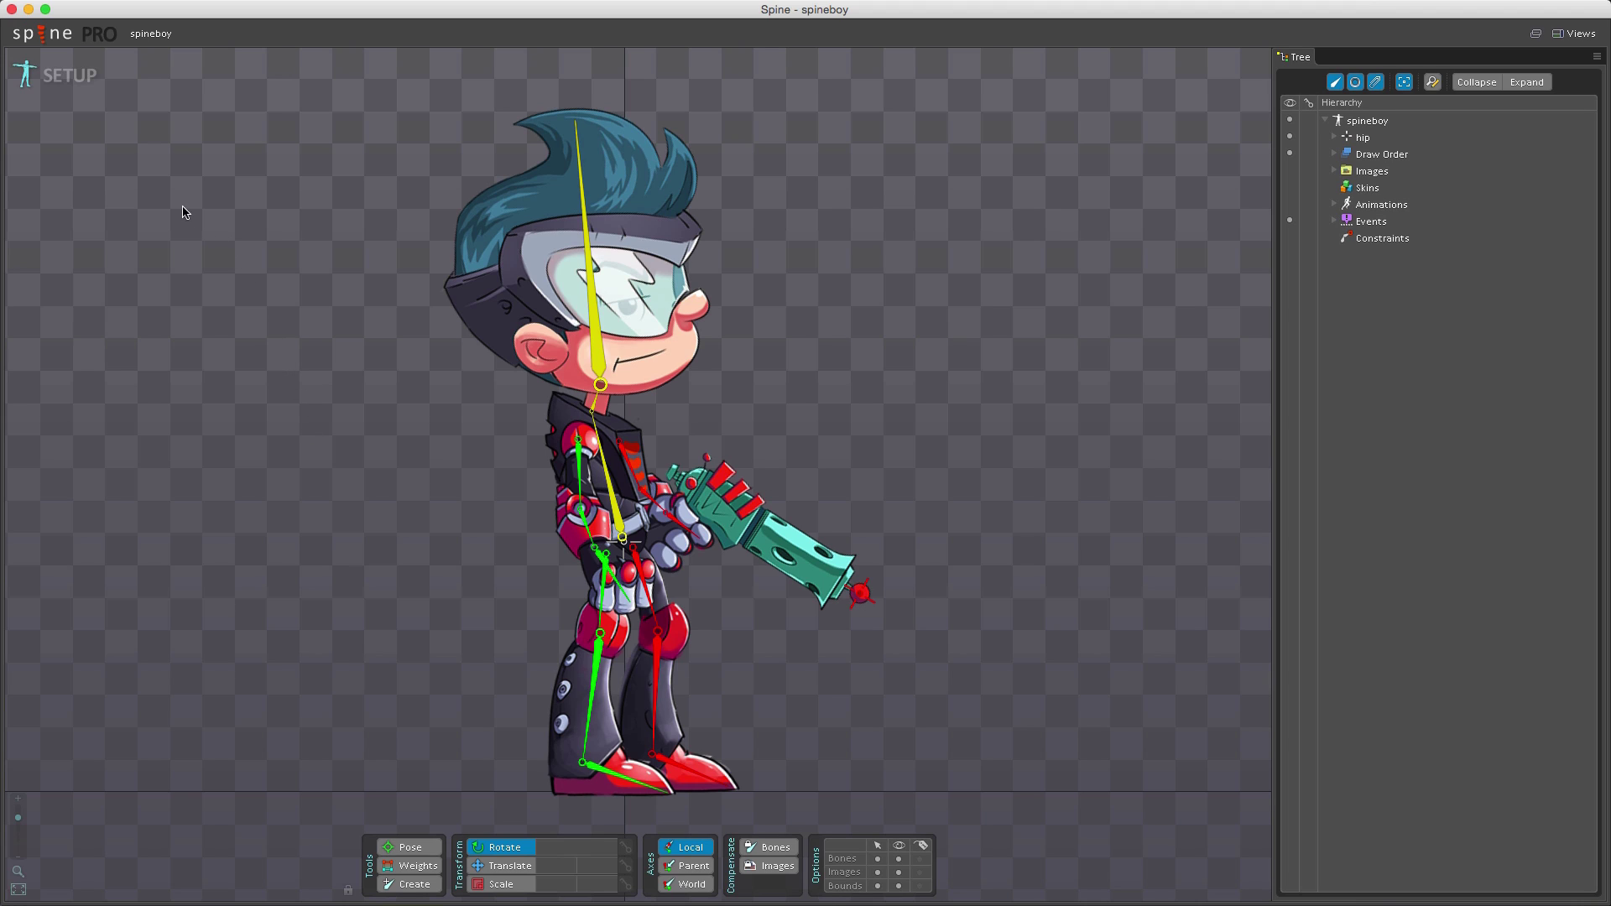
Switch from Setup to Animate mode, briefly returning to the setup pose once.
click(55, 82)
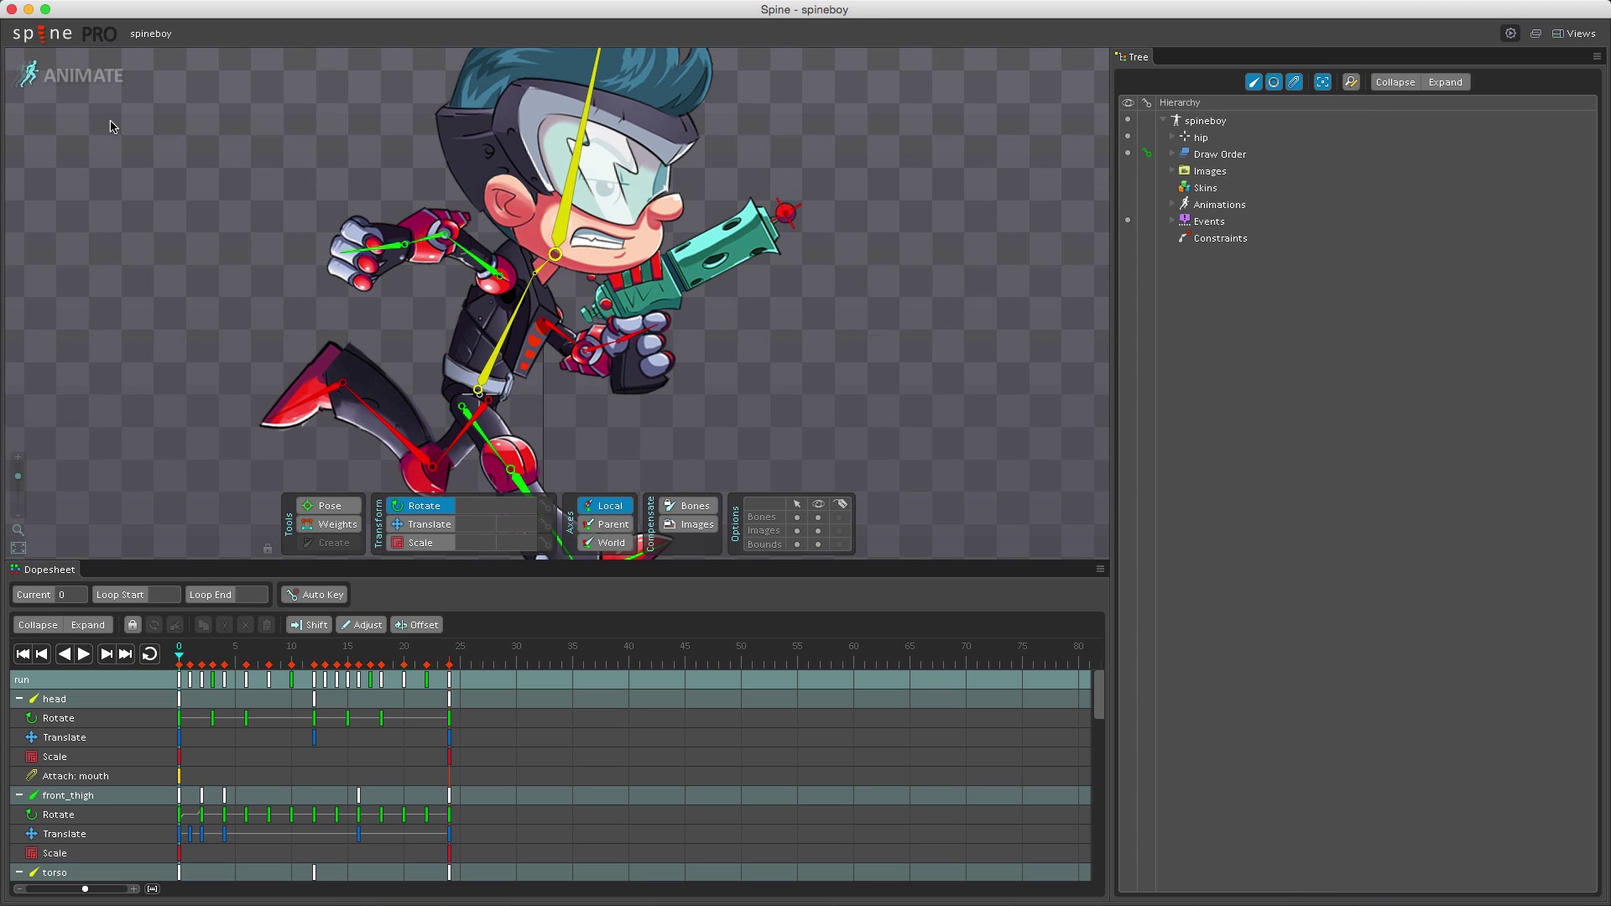
click(71, 78)
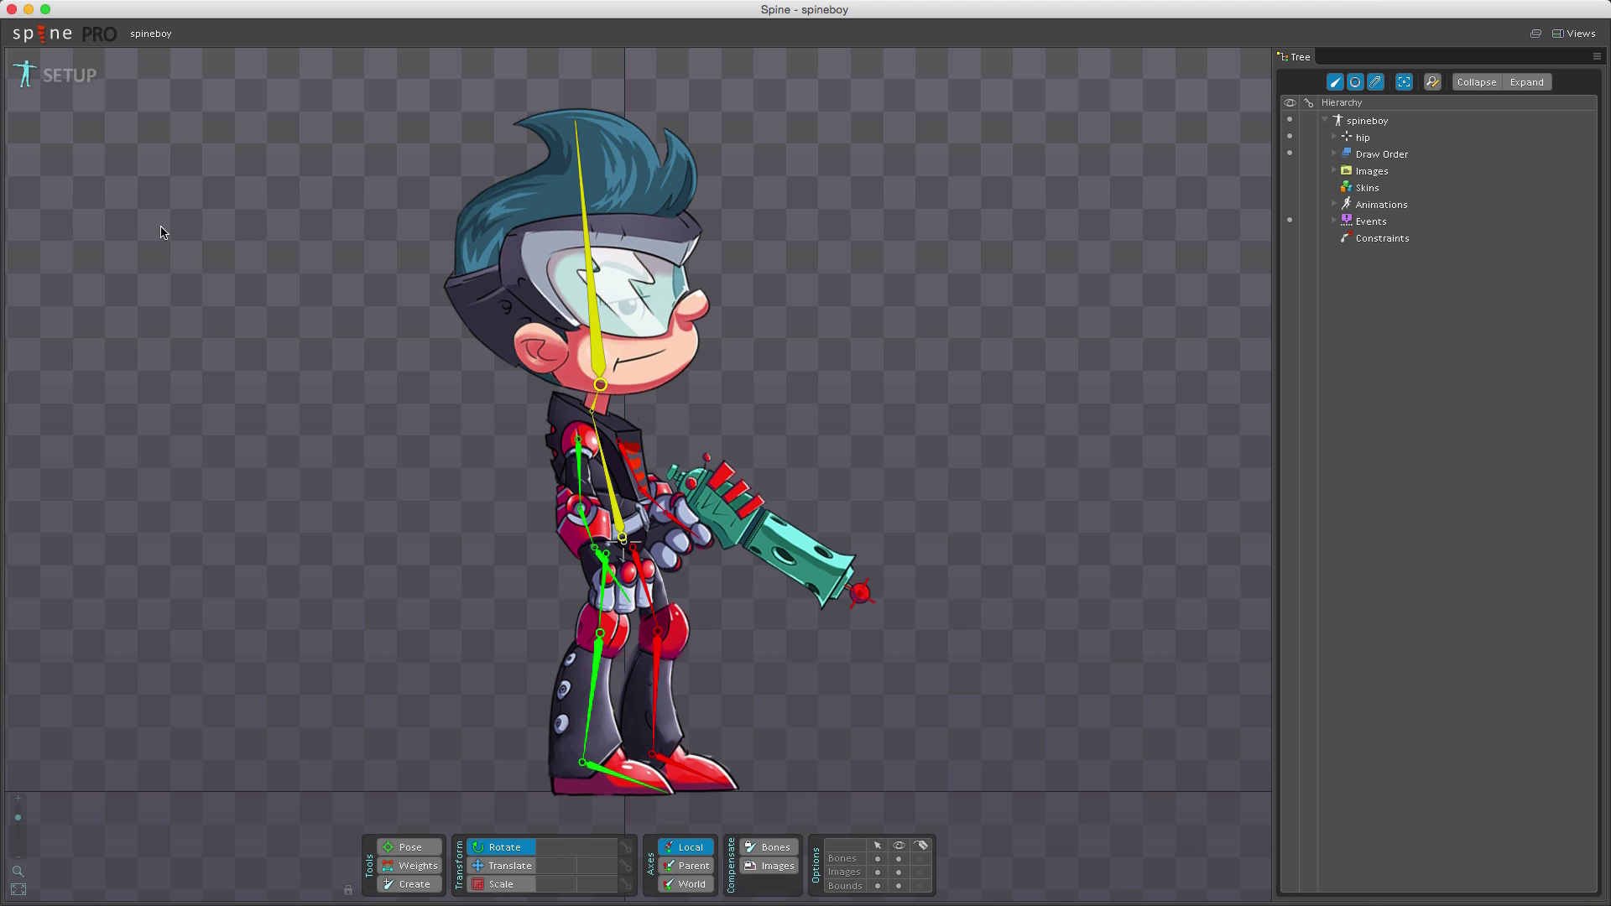
click(56, 80)
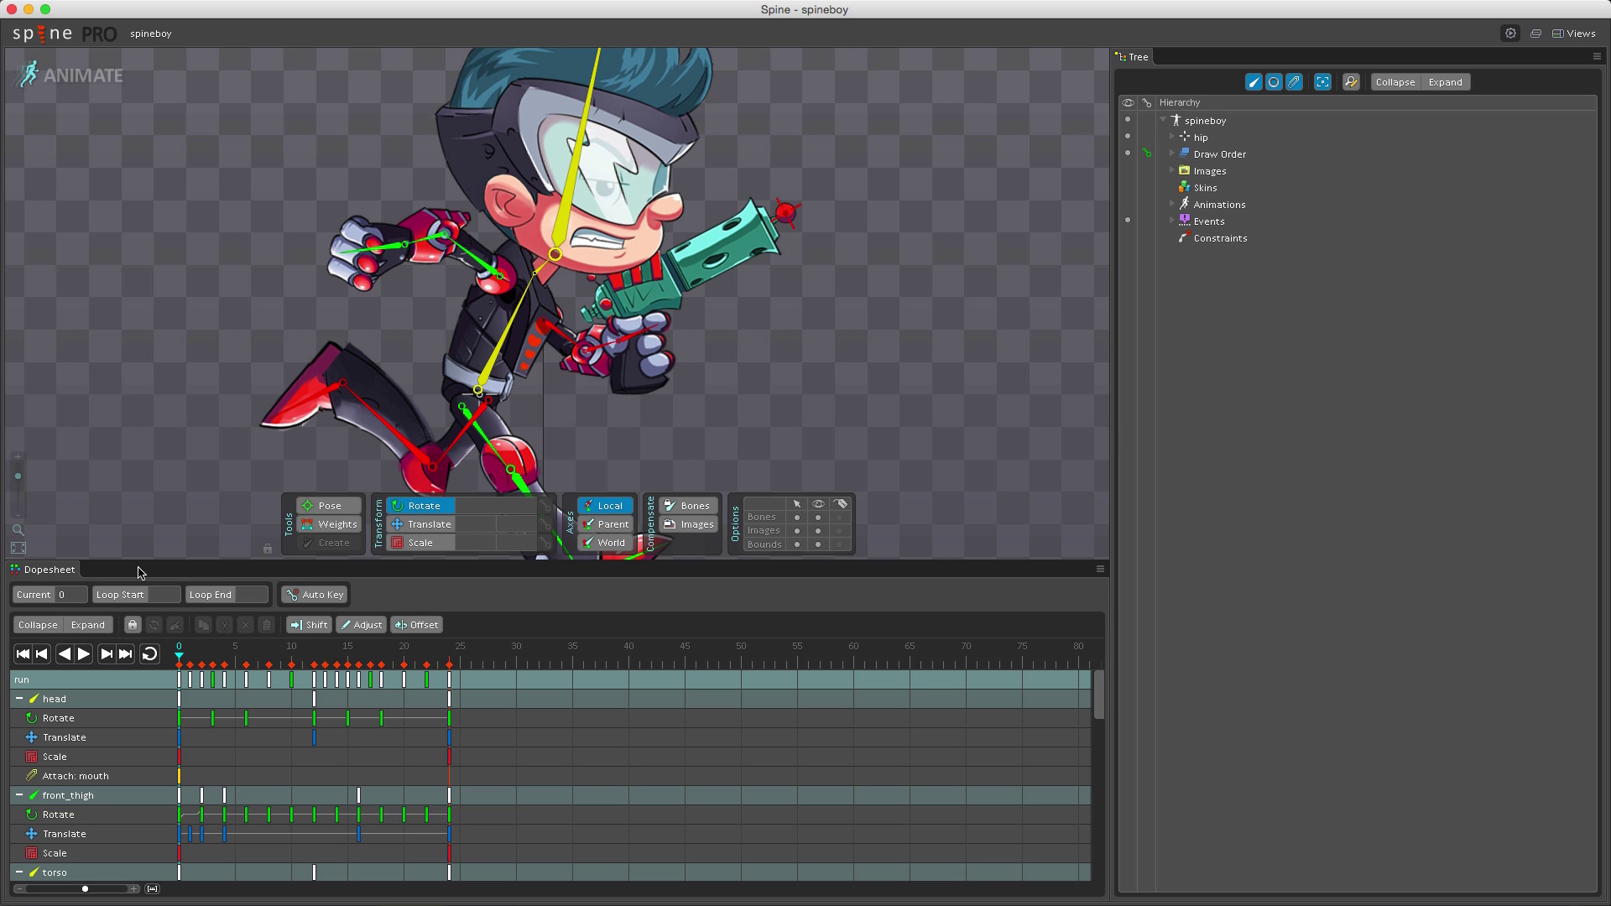
Play the run animation on loop and re-centre the view on Spineboy.
click(81, 658)
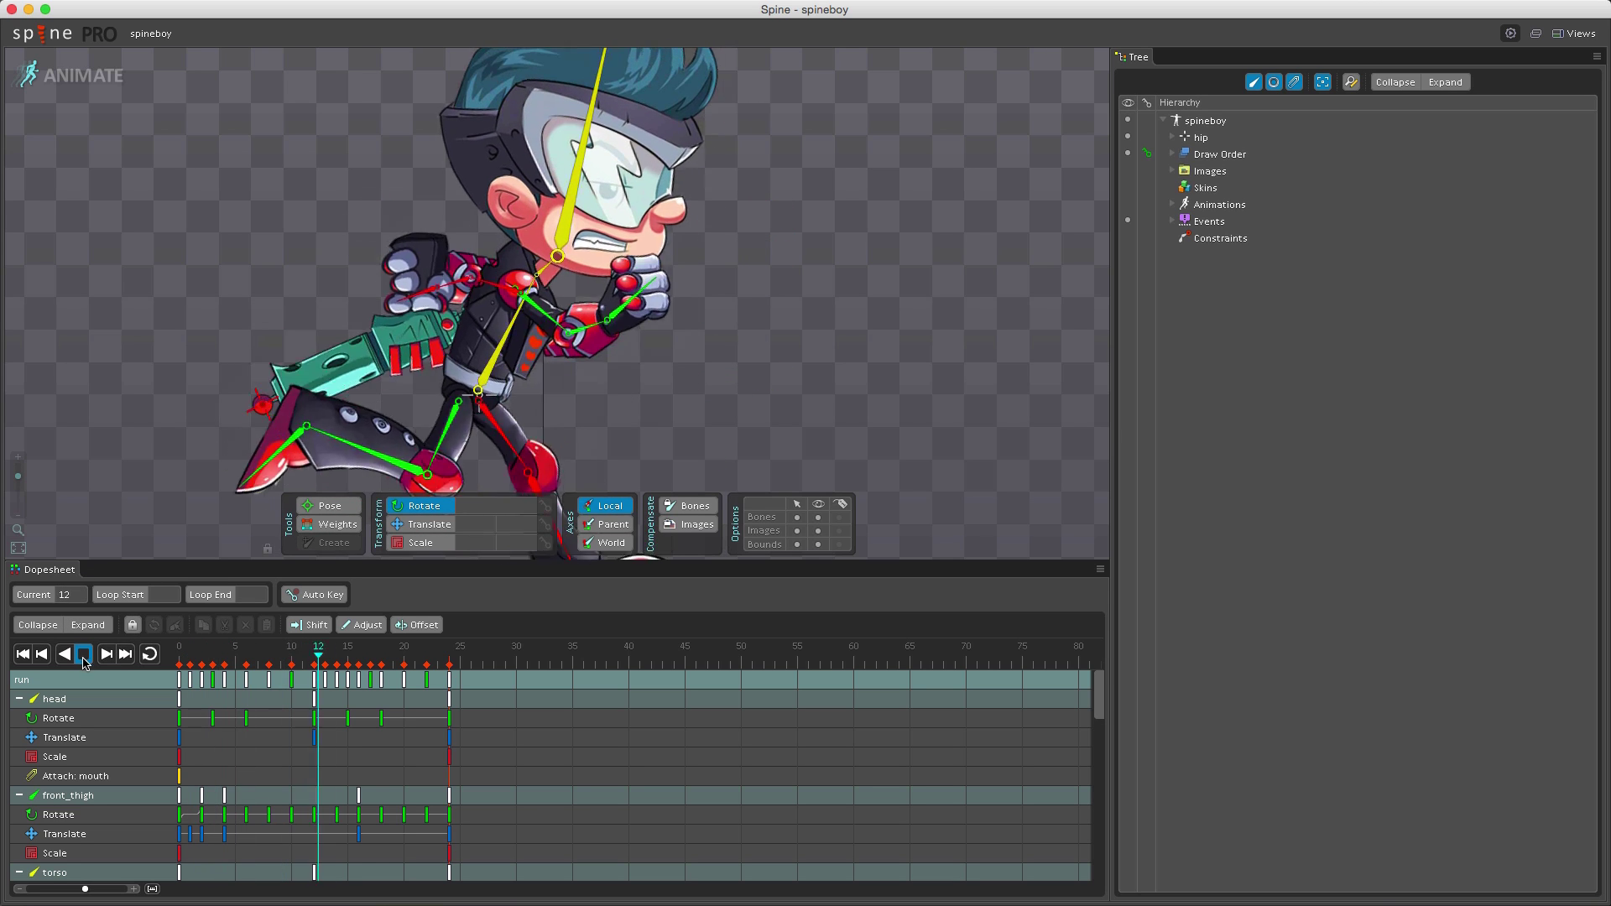
click(150, 655)
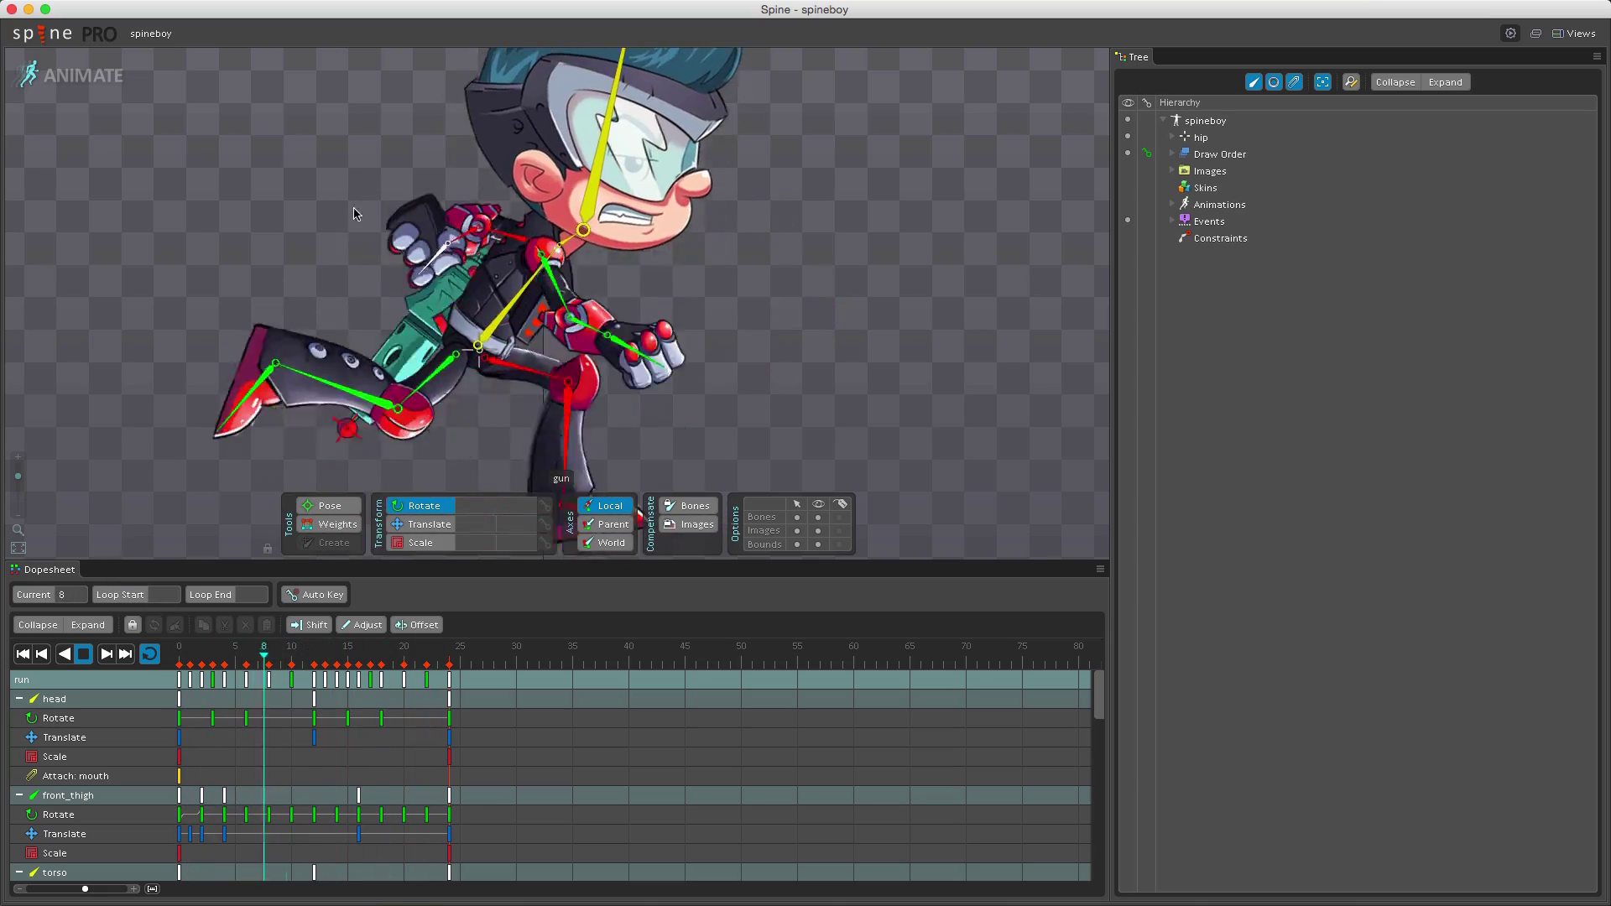
click(19, 549)
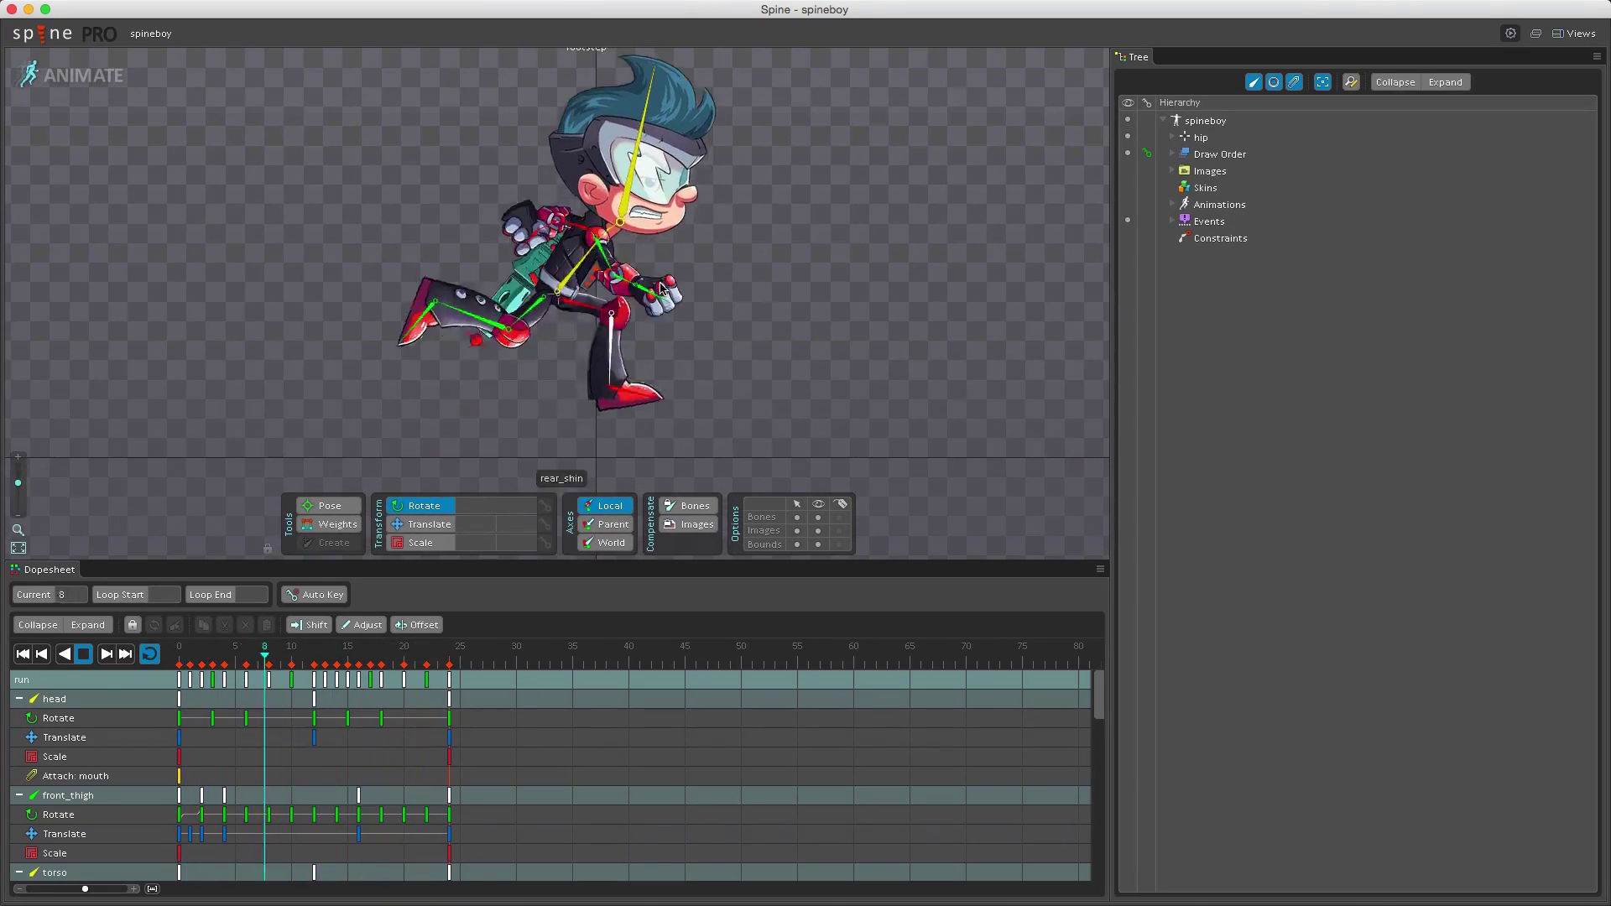